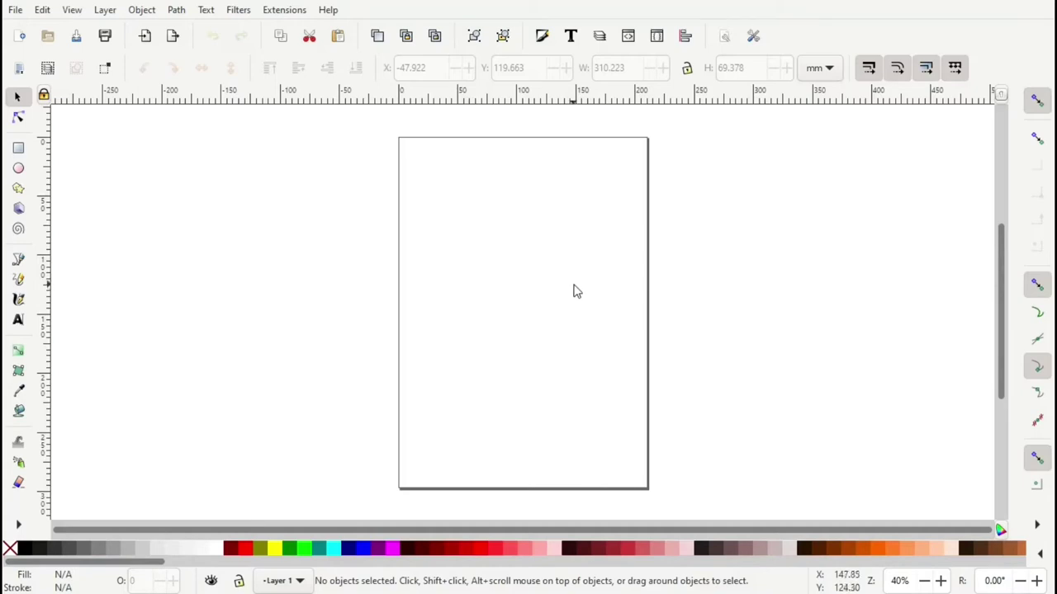
Step: In Document Properties, set display units to px and turn off Show page border
{"action": "left_click", "coordinate": [14, 9]}
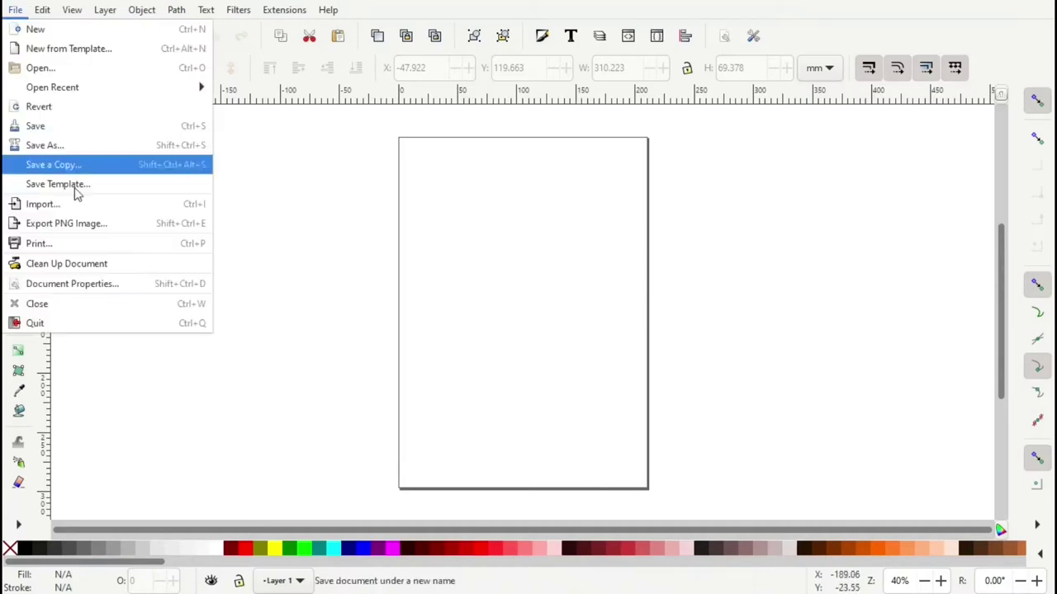
{"action": "left_click", "coordinate": [94, 285]}
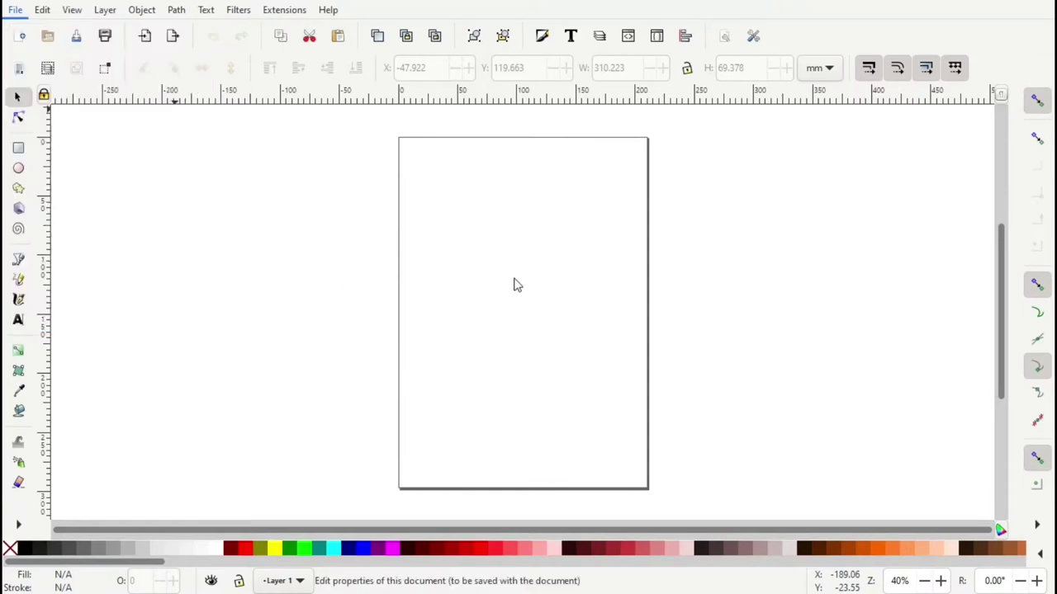
{"action": "left_click", "coordinate": [403, 130]}
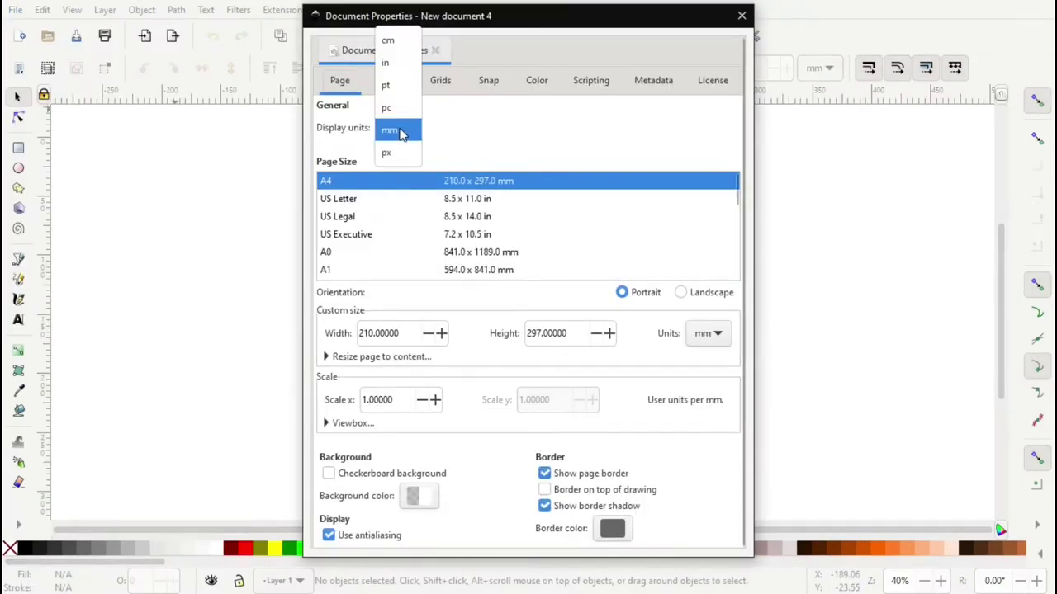
{"action": "left_click", "coordinate": [403, 155]}
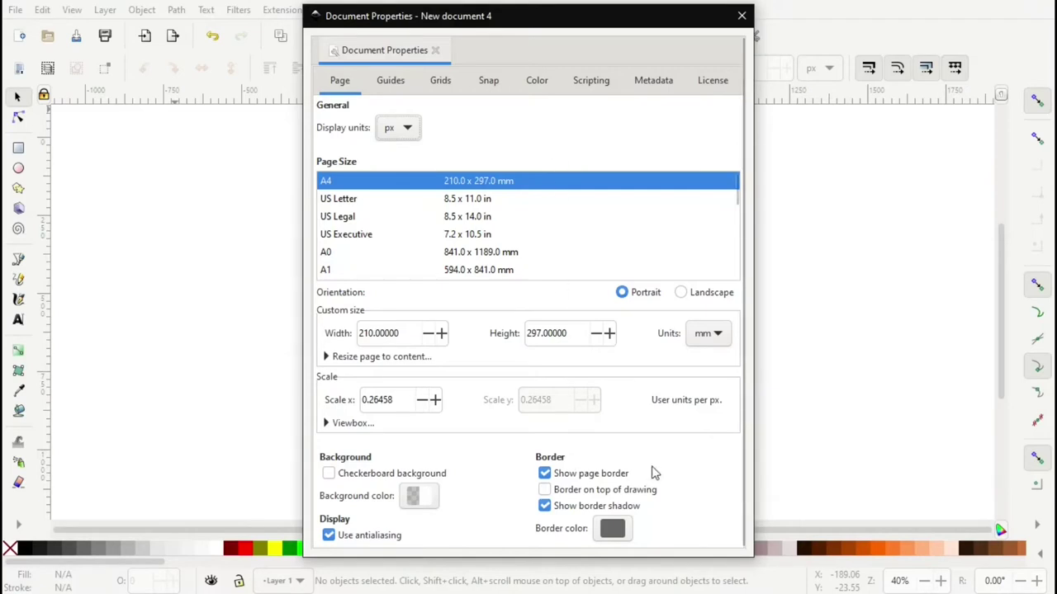
{"action": "left_click", "coordinate": [562, 477]}
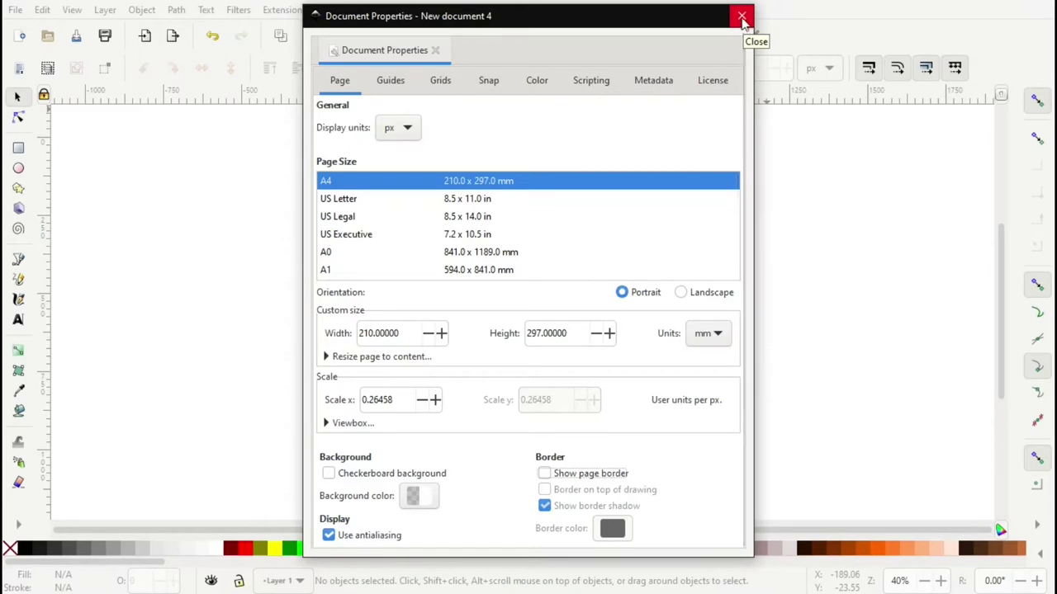
{"action": "left_click", "coordinate": [742, 17]}
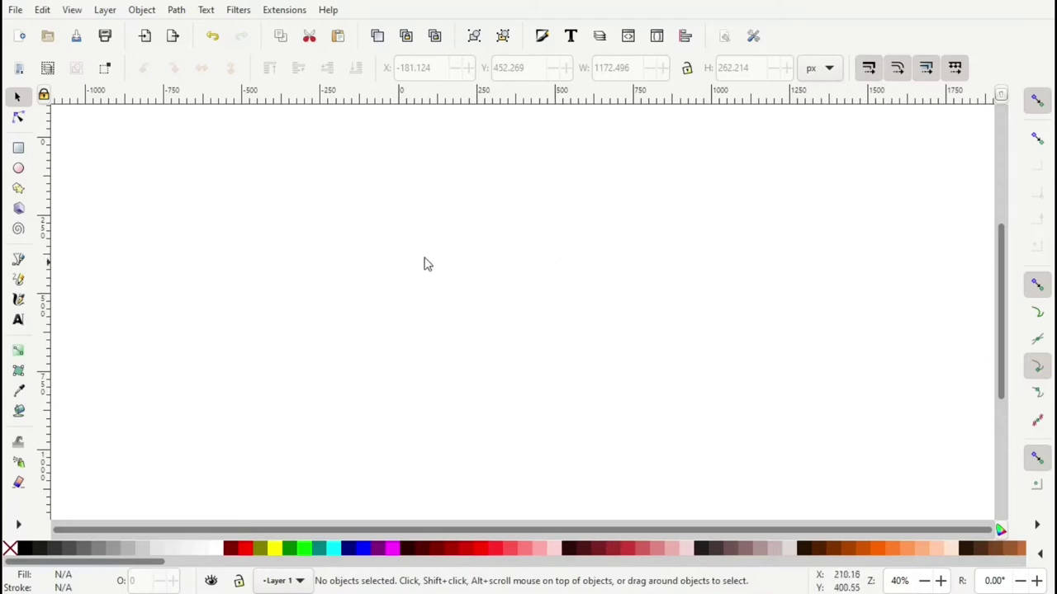
Step: Zoom the canvas to 1:1 and select the Pencil tool
{"action": "left_click", "coordinate": [73, 10]}
{"action": "mouse_move", "coordinate": [91, 29]}
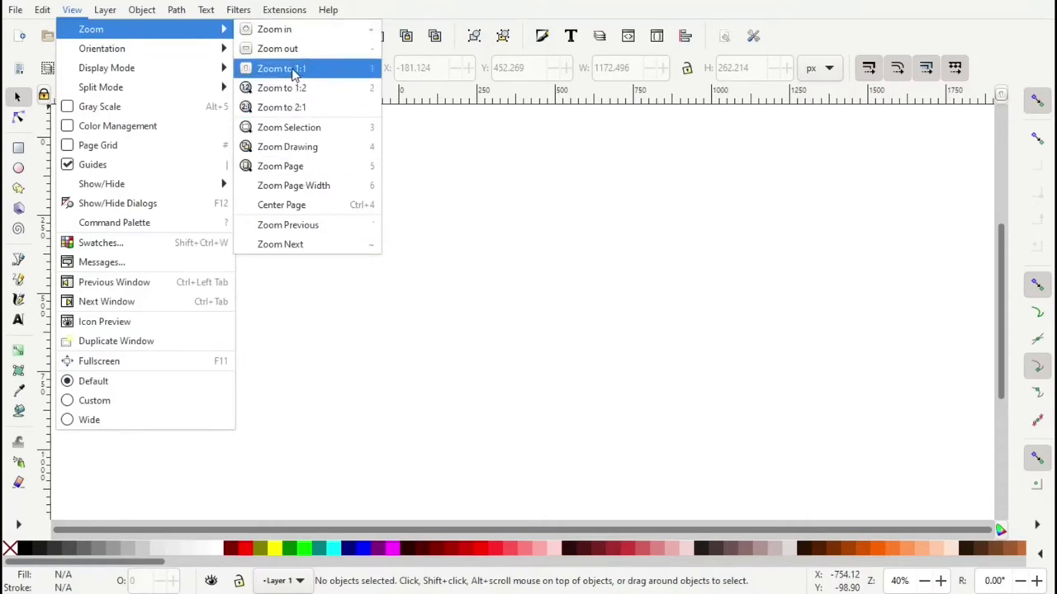
{"action": "left_click", "coordinate": [293, 71]}
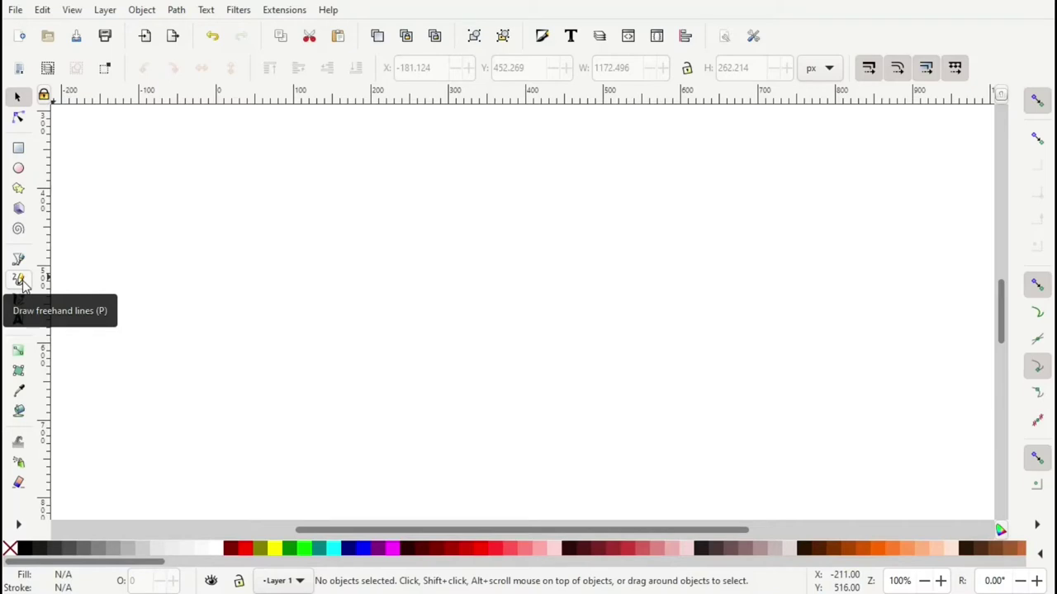
{"action": "left_click", "coordinate": [20, 281]}
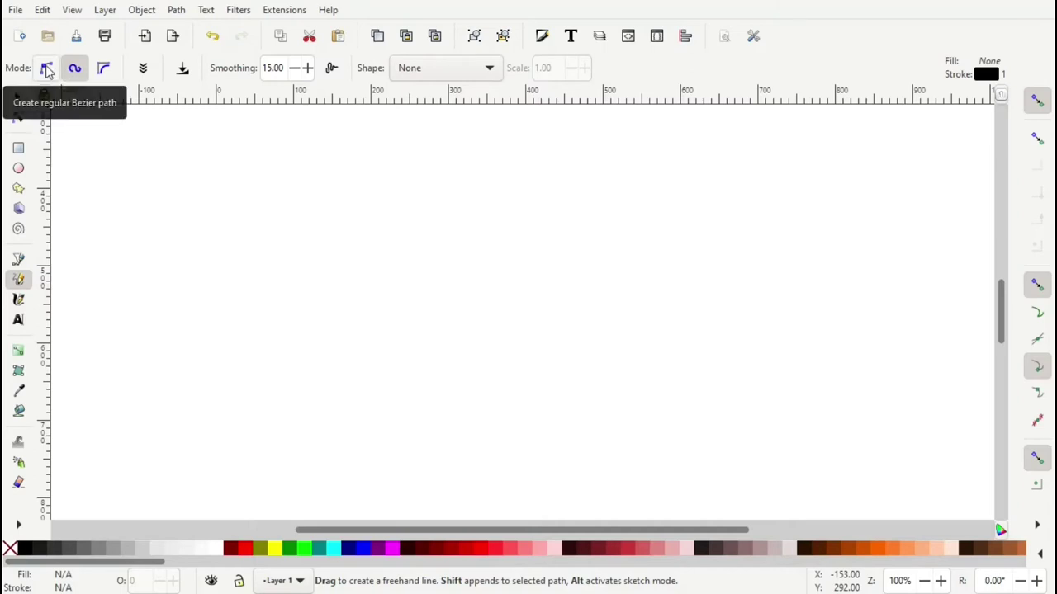
{"action": "left_click", "coordinate": [47, 71]}
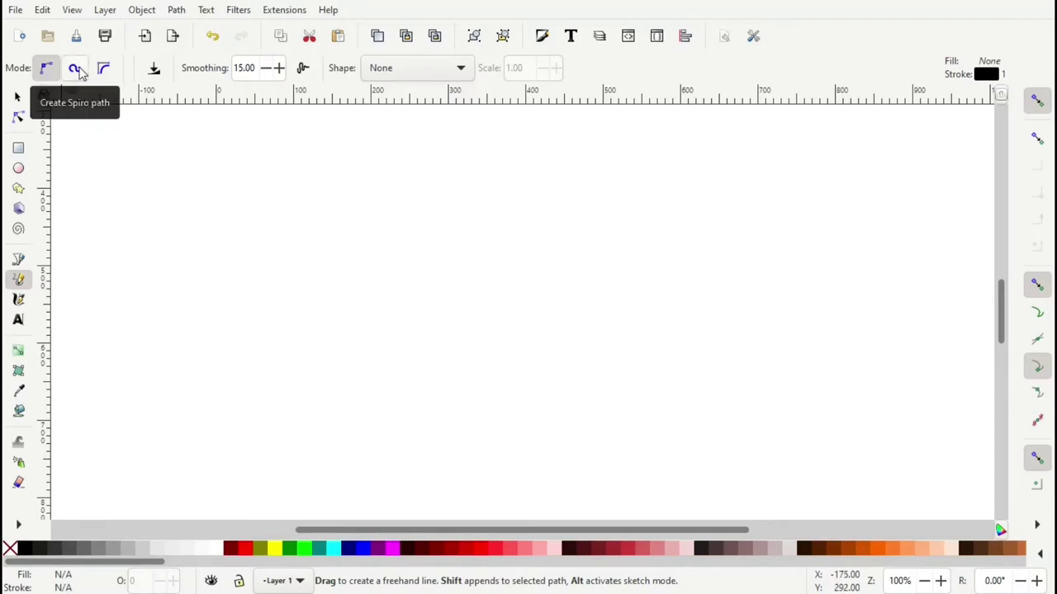
{"action": "left_click", "coordinate": [75, 69]}
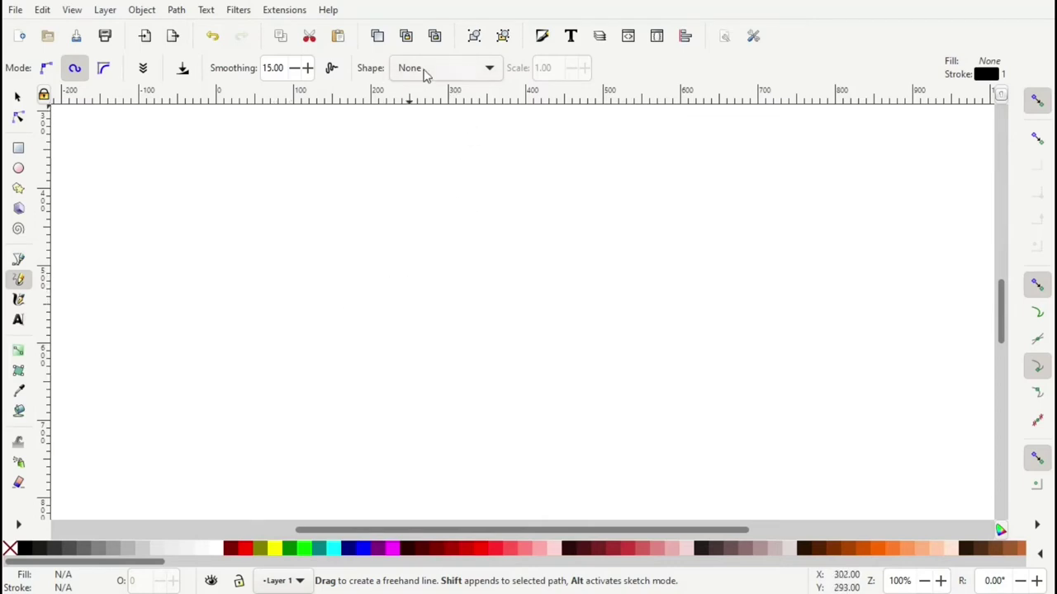
{"action": "left_click", "coordinate": [482, 75]}
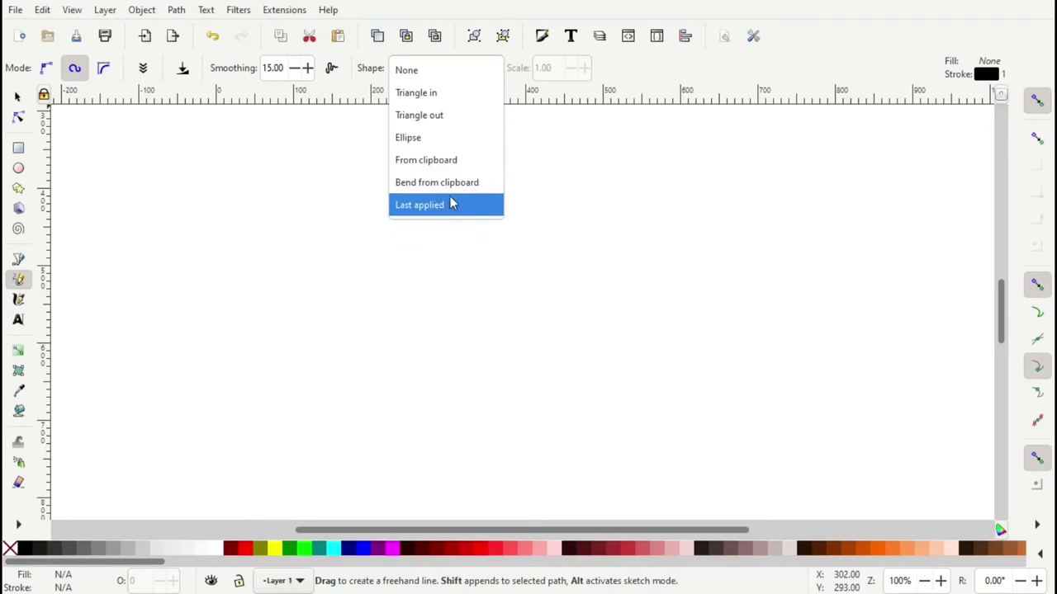
{"action": "left_click", "coordinate": [431, 71]}
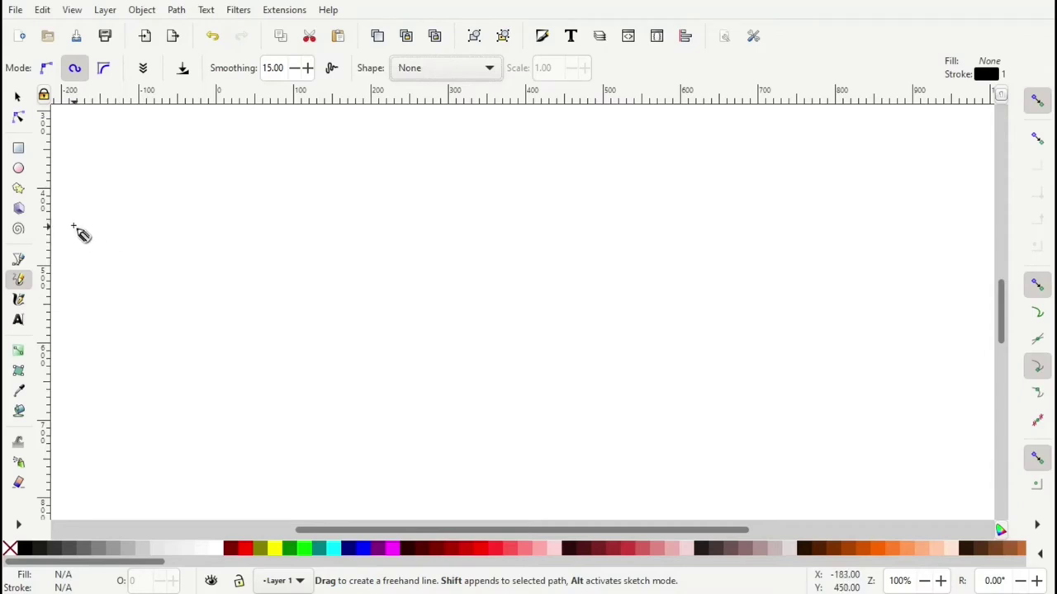
Step: Draw three crossing wavy Spiro strokes from left to right across the canvas
{"action": "left_click_drag", "start_coordinate": [69, 225], "coordinate": [506, 329]}
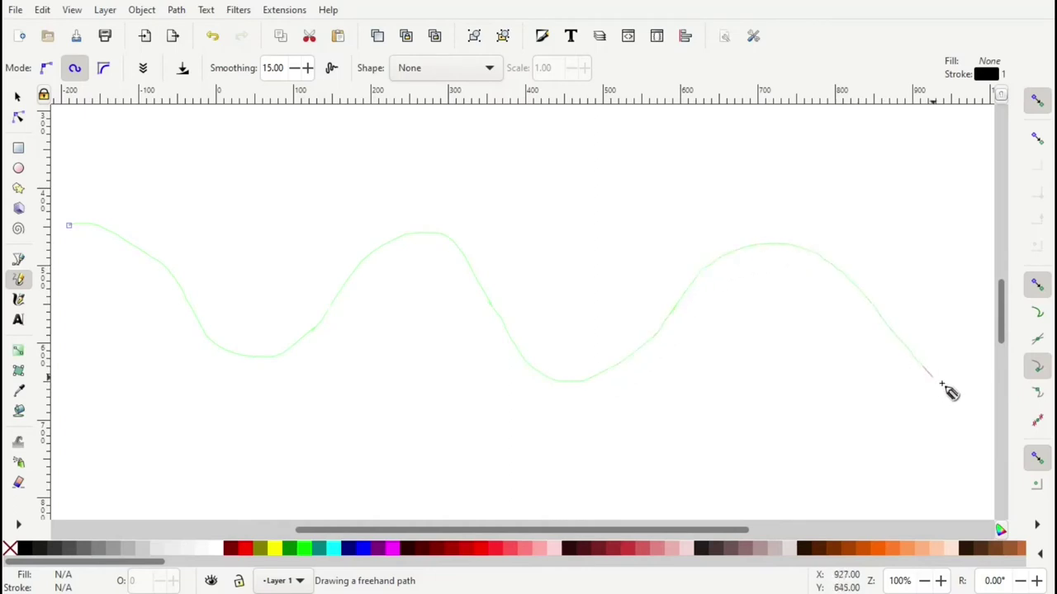
{"action": "left_click_drag", "start_coordinate": [506, 328], "coordinate": [964, 396]}
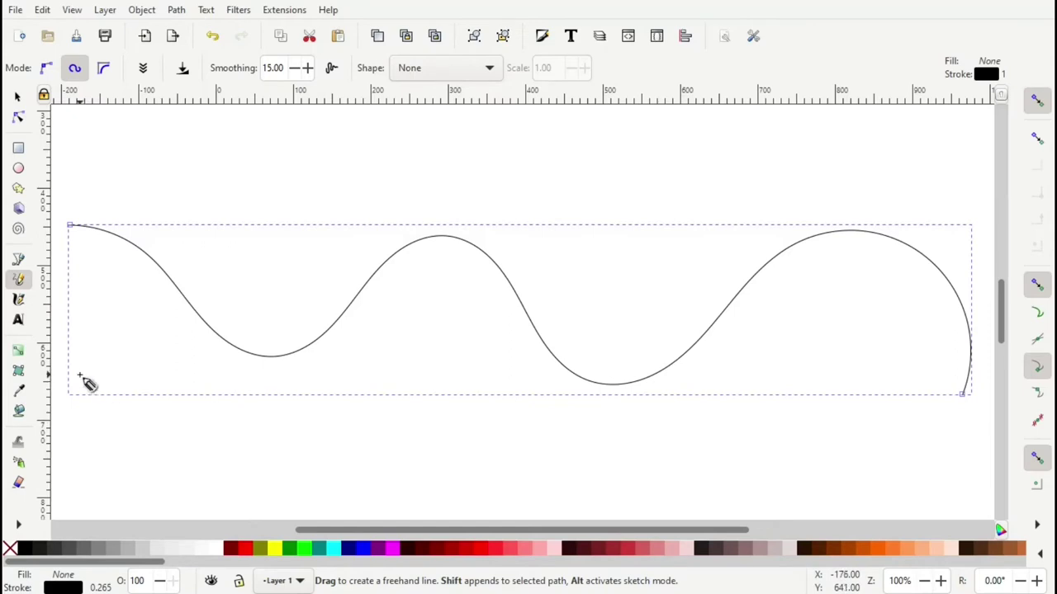
{"action": "mouse_move", "coordinate": [58, 376]}
{"action": "left_mouse_down"}
{"action": "mouse_move", "coordinate": [395, 327]}
{"action": "mouse_move", "coordinate": [531, 371]}
{"action": "mouse_move", "coordinate": [669, 285]}
{"action": "mouse_move", "coordinate": [880, 381]}
{"action": "mouse_move", "coordinate": [946, 338]}
{"action": "mouse_move", "coordinate": [963, 264]}
{"action": "mouse_move", "coordinate": [1009, 245]}
{"action": "left_mouse_up"}
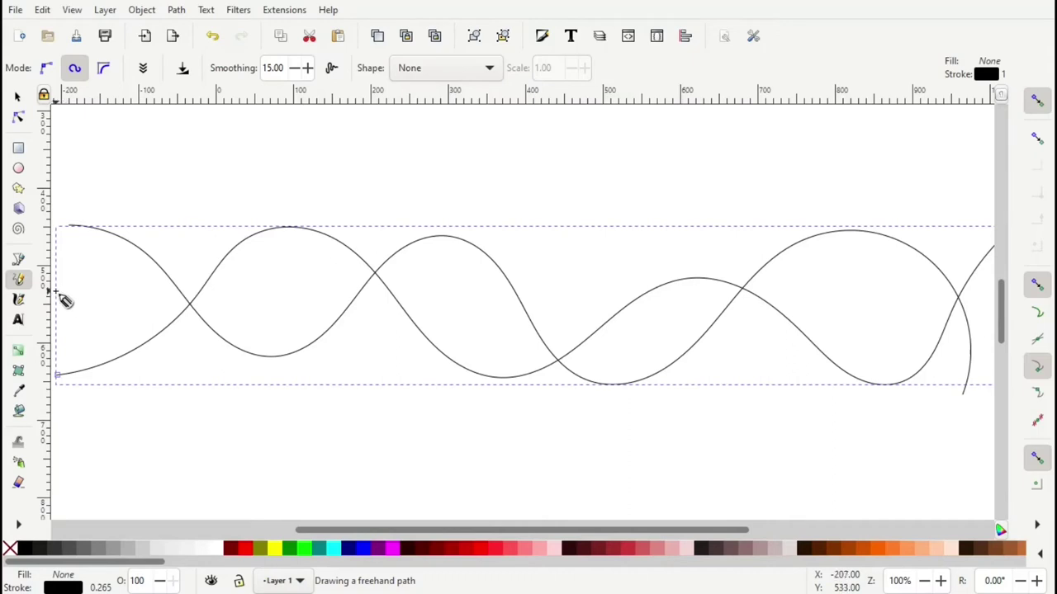
{"action": "mouse_move", "coordinate": [55, 291]}
{"action": "left_mouse_down"}
{"action": "mouse_move", "coordinate": [384, 337]}
{"action": "mouse_move", "coordinate": [877, 350]}
{"action": "left_mouse_up"}
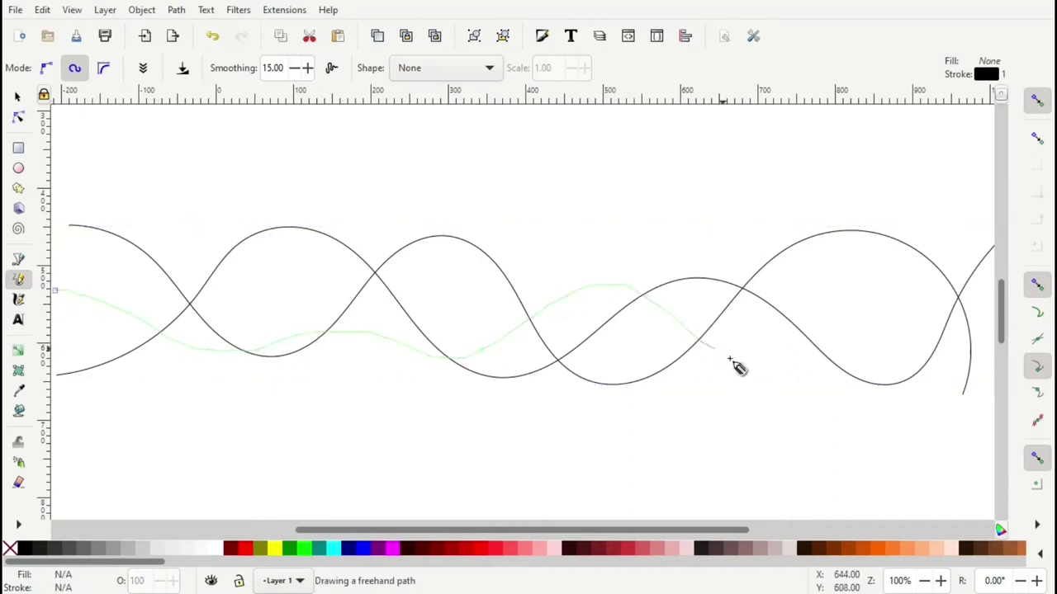
{"action": "left_click_drag", "start_coordinate": [877, 350], "coordinate": [985, 344]}
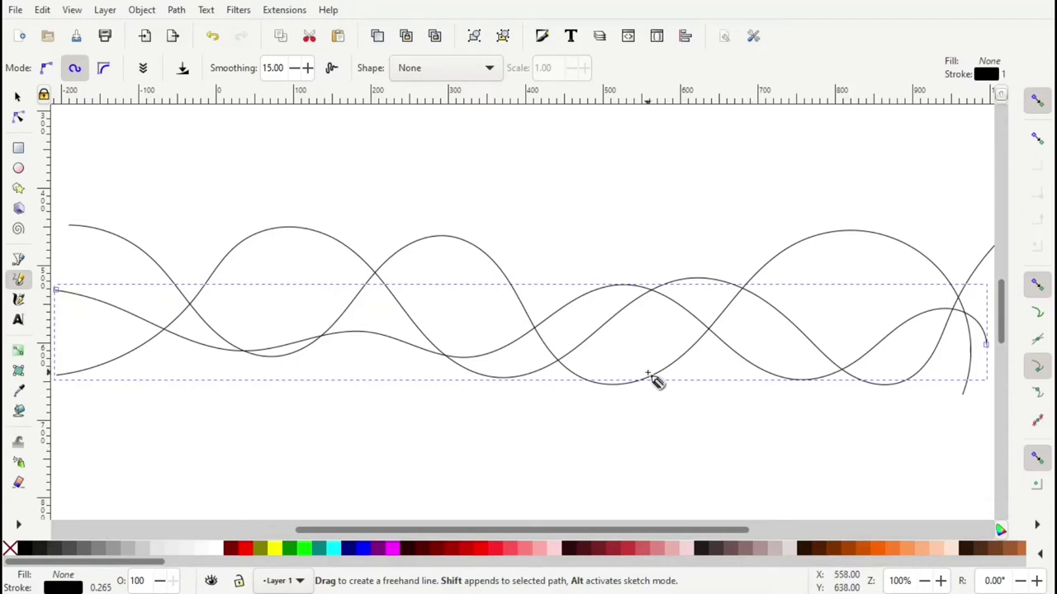
{"action": "scroll", "coordinate": [631, 358], "scroll_direction": "down", "scroll_amount": 2}
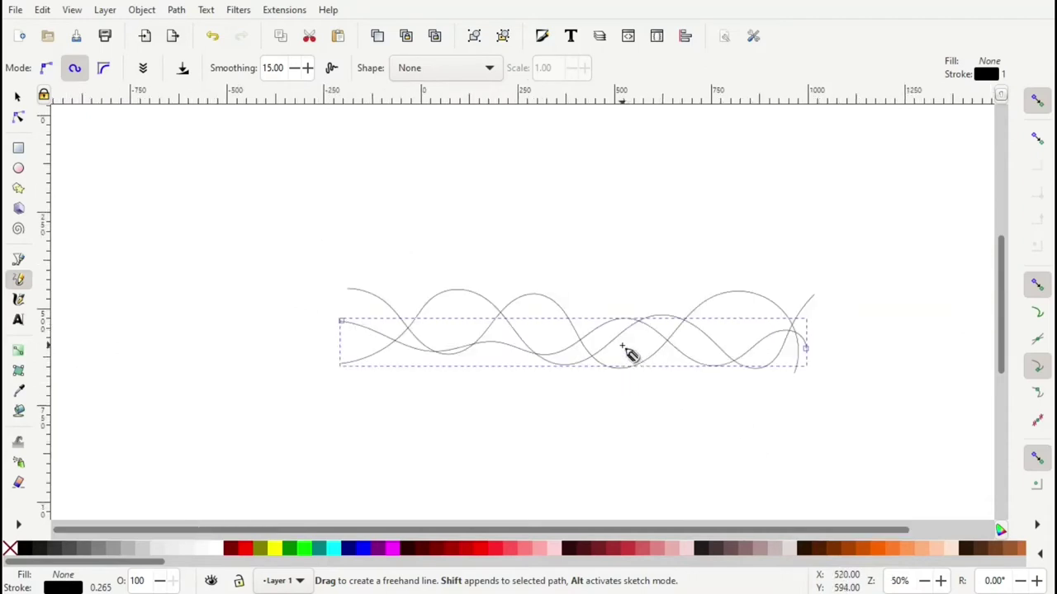
{"action": "scroll", "coordinate": [623, 346], "scroll_direction": "up", "scroll_amount": 2}
{"action": "scroll", "coordinate": [622, 345], "scroll_direction": "down", "scroll_amount": 2}
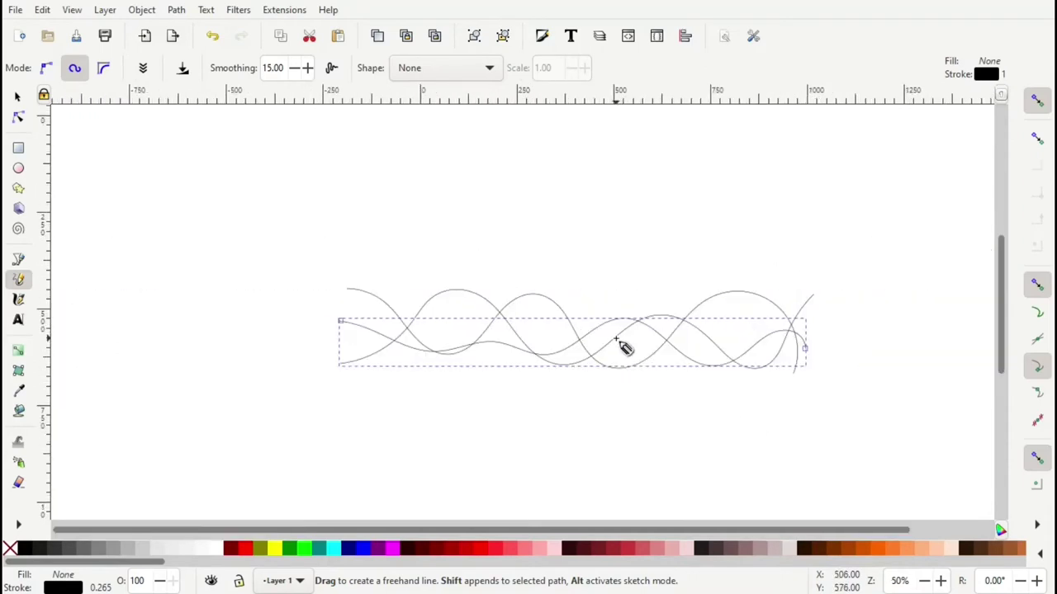
{"action": "left_click", "coordinate": [73, 12]}
{"action": "mouse_move", "coordinate": [91, 29]}
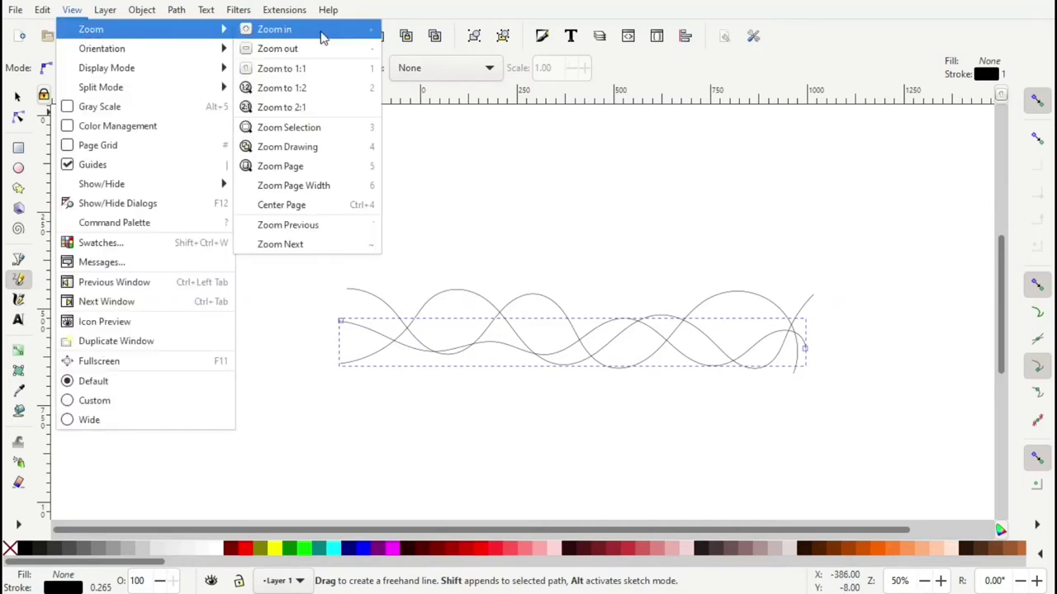
{"action": "left_click", "coordinate": [306, 49]}
{"action": "left_click", "coordinate": [78, 11]}
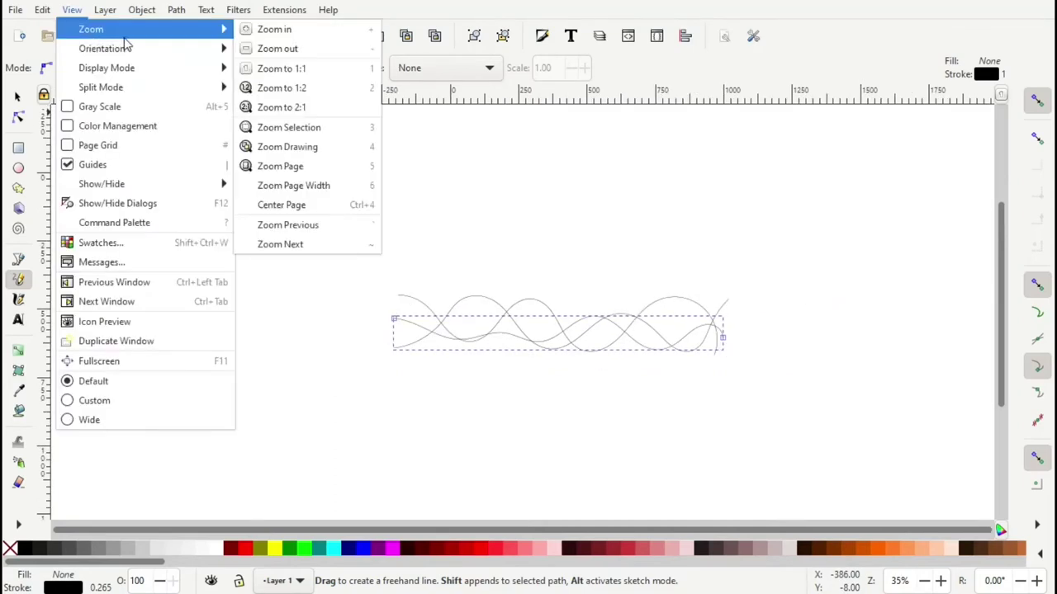
{"action": "left_click", "coordinate": [268, 30]}
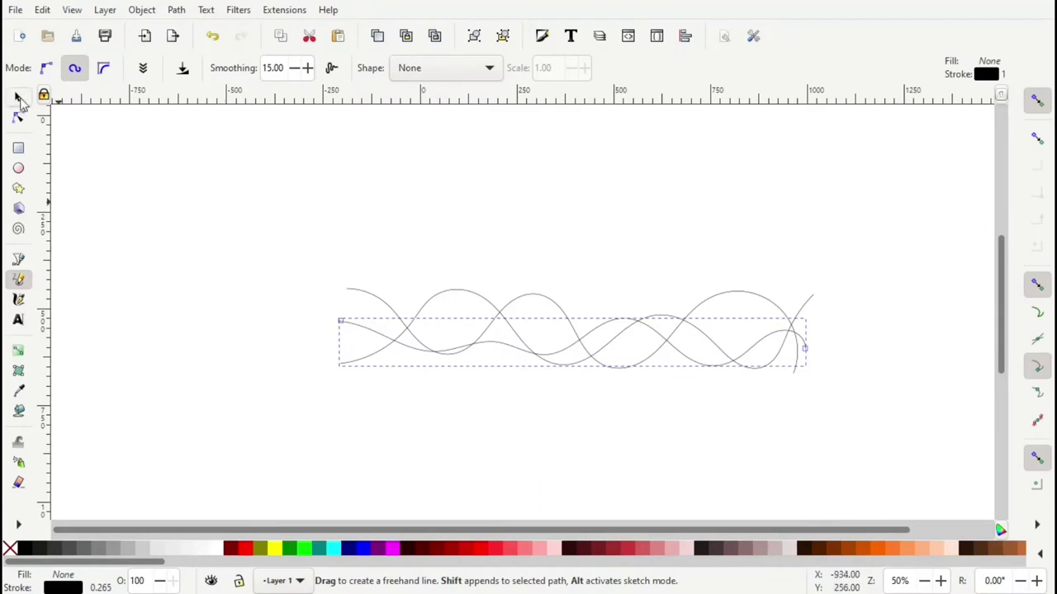
{"action": "left_click", "coordinate": [18, 96]}
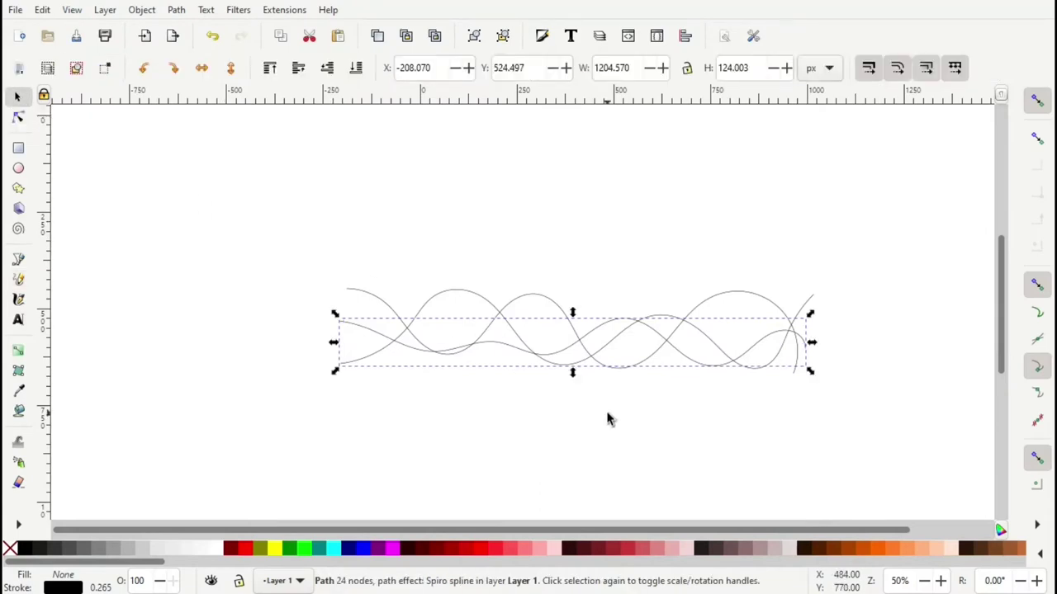
{"action": "key", "text": "Escape"}
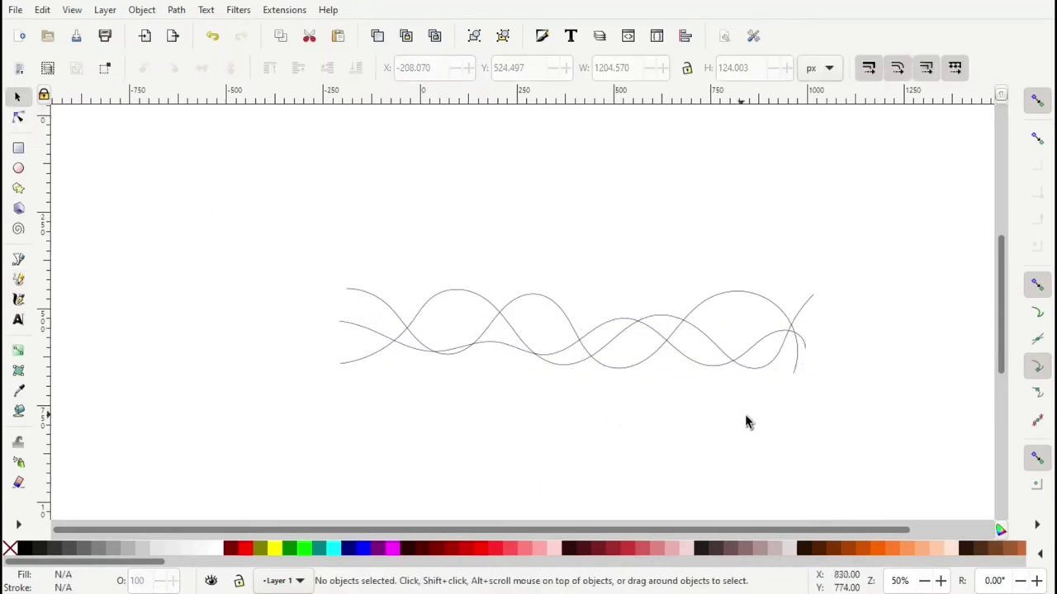
{"action": "mouse_move", "coordinate": [863, 445]}
{"action": "left_mouse_down"}
{"action": "mouse_move", "coordinate": [371, 224]}
{"action": "mouse_move", "coordinate": [264, 218]}
{"action": "left_mouse_up"}
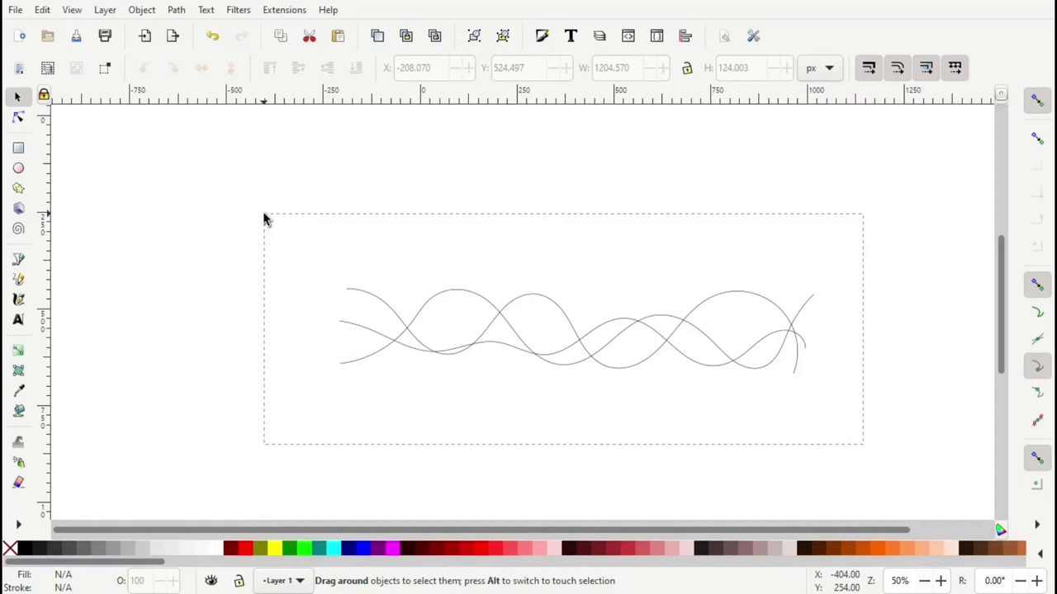
{"action": "left_click_drag", "start_coordinate": [265, 215], "coordinate": [264, 215]}
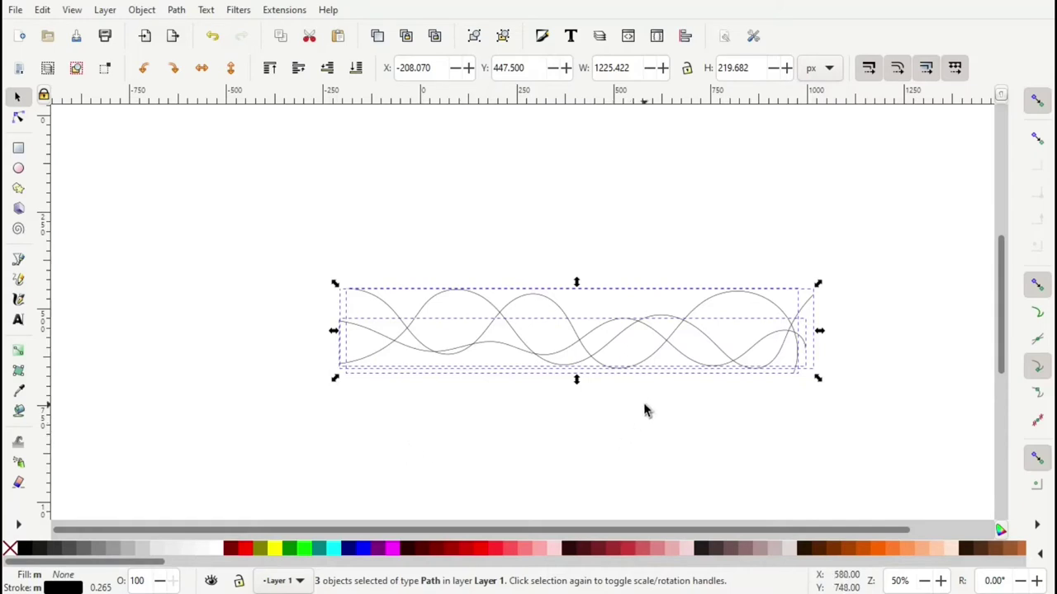
{"action": "key", "text": "ctrl"}
{"action": "scroll", "coordinate": [680, 408], "scroll_direction": "up", "scroll_amount": 2}
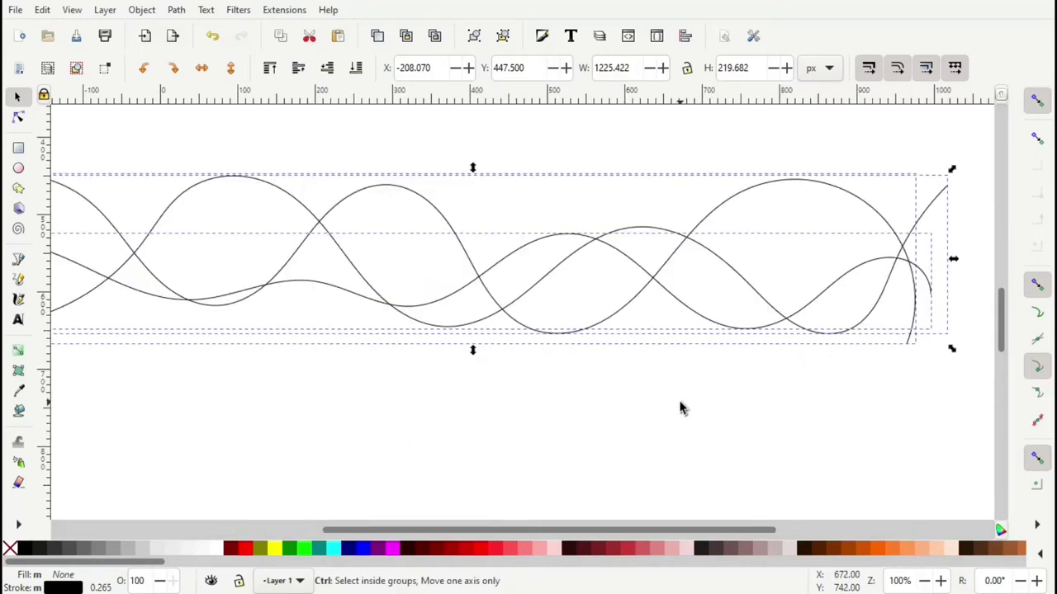
{"action": "mouse_move", "coordinate": [518, 390]}
{"action": "left_mouse_down"}
{"action": "mouse_move", "coordinate": [559, 396]}
{"action": "mouse_move", "coordinate": [576, 422]}
{"action": "left_mouse_up"}
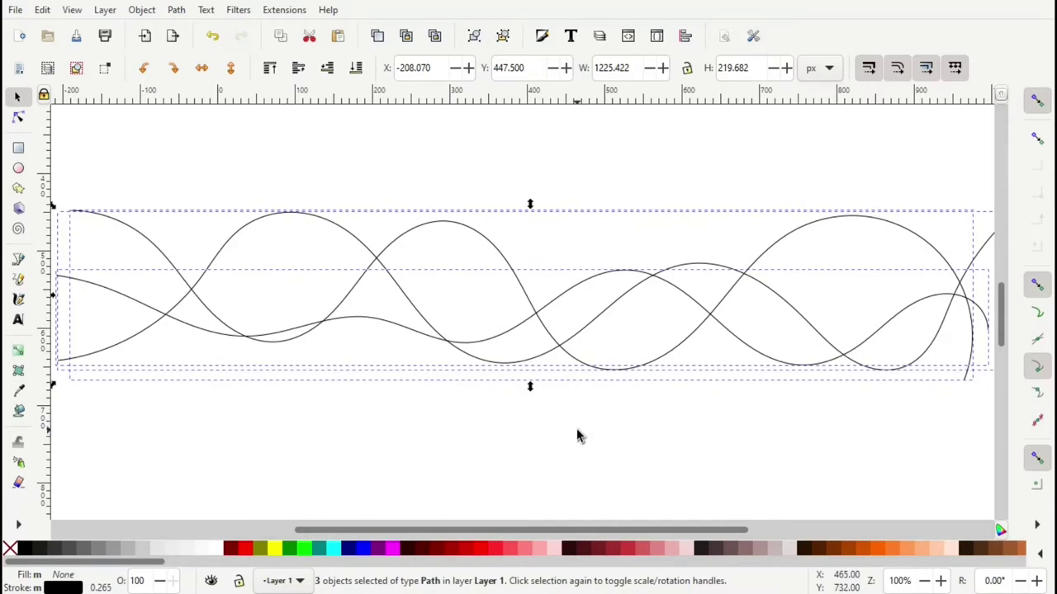
Step: Launch Extensions > Generate from Path > Interpolate and move its dialog to the right
{"action": "left_click", "coordinate": [286, 12]}
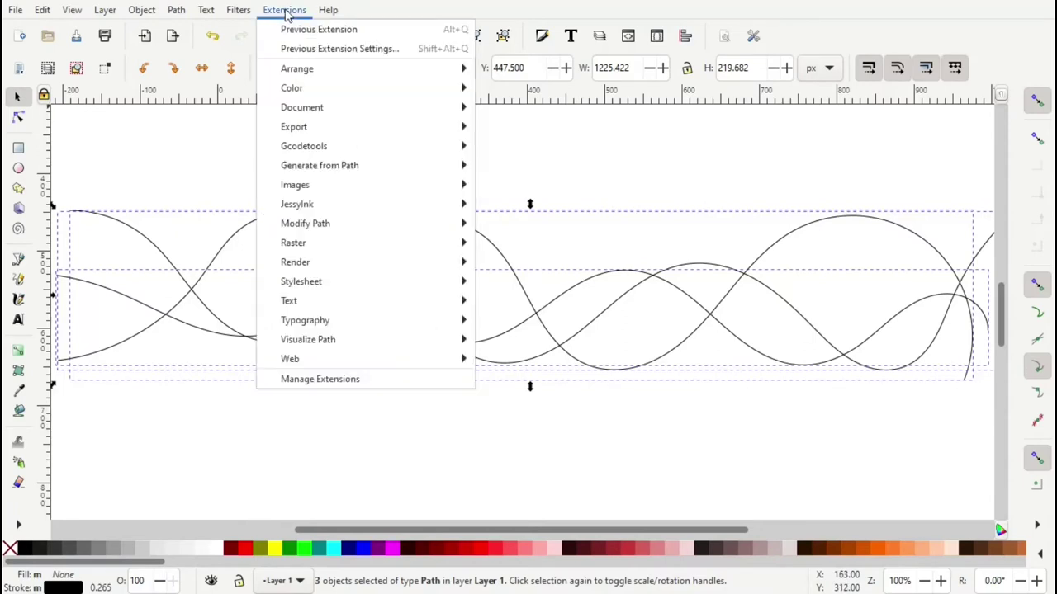
{"action": "mouse_move", "coordinate": [320, 165]}
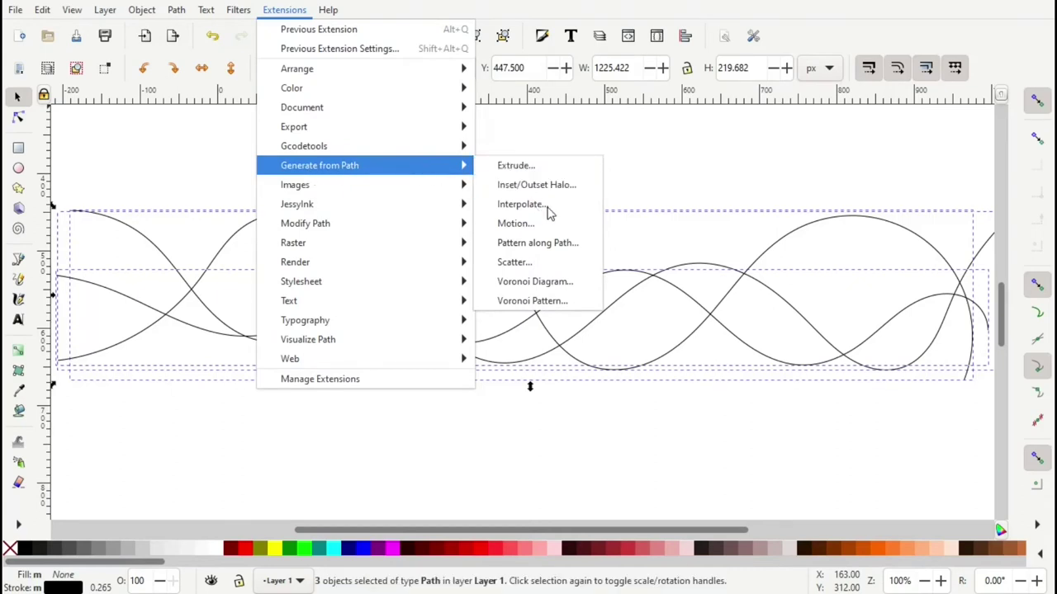
{"action": "left_click", "coordinate": [548, 210]}
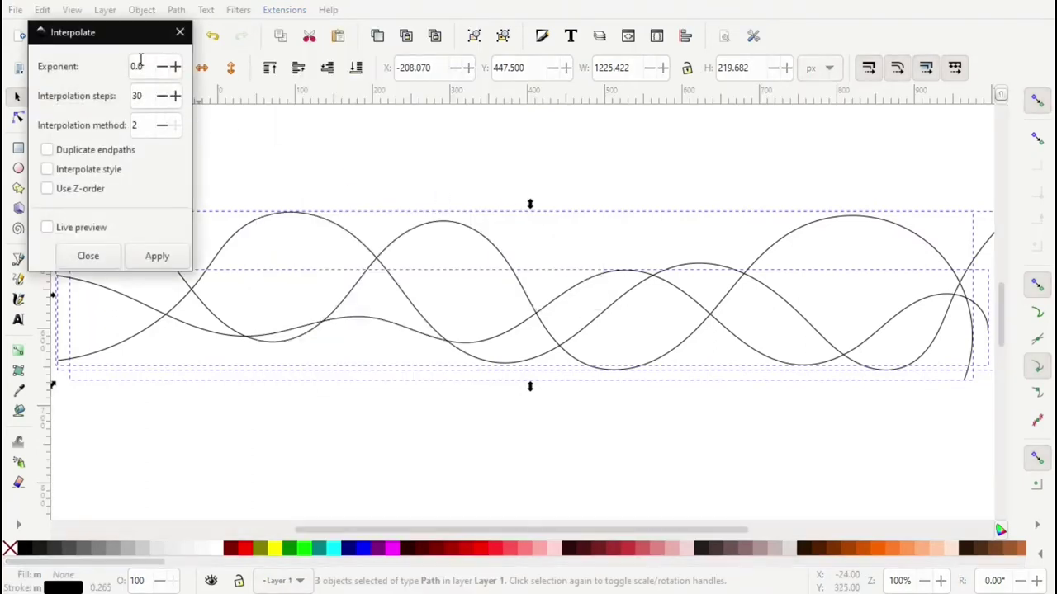
{"action": "left_click_drag", "start_coordinate": [124, 32], "coordinate": [915, 71]}
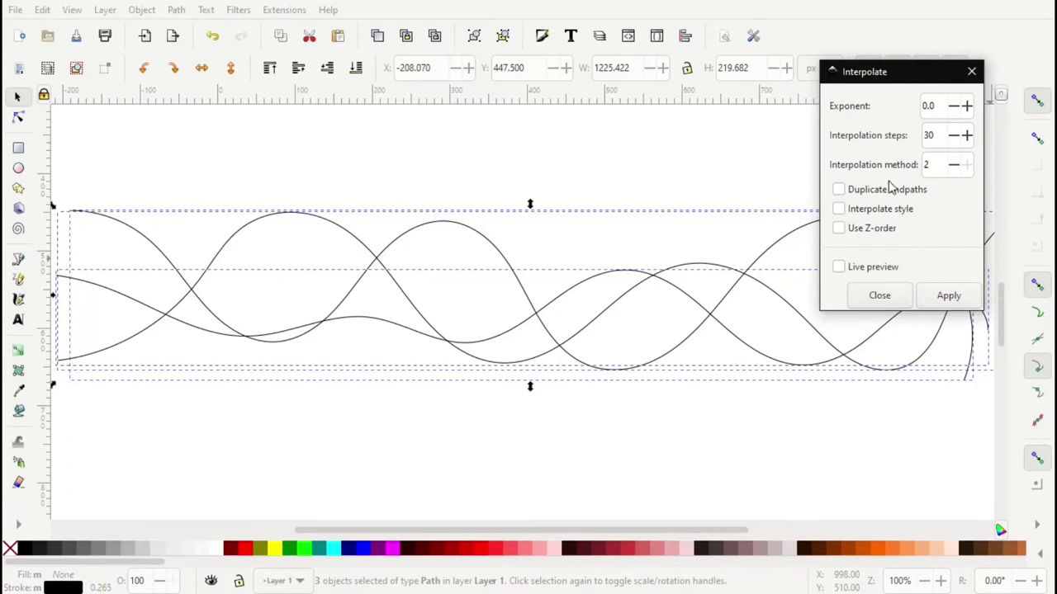
Step: Set Interpolate to 35 steps with live preview on and style interpolation off
{"action": "left_click", "coordinate": [838, 210]}
{"action": "left_click", "coordinate": [839, 210]}
{"action": "left_click", "coordinate": [858, 270]}
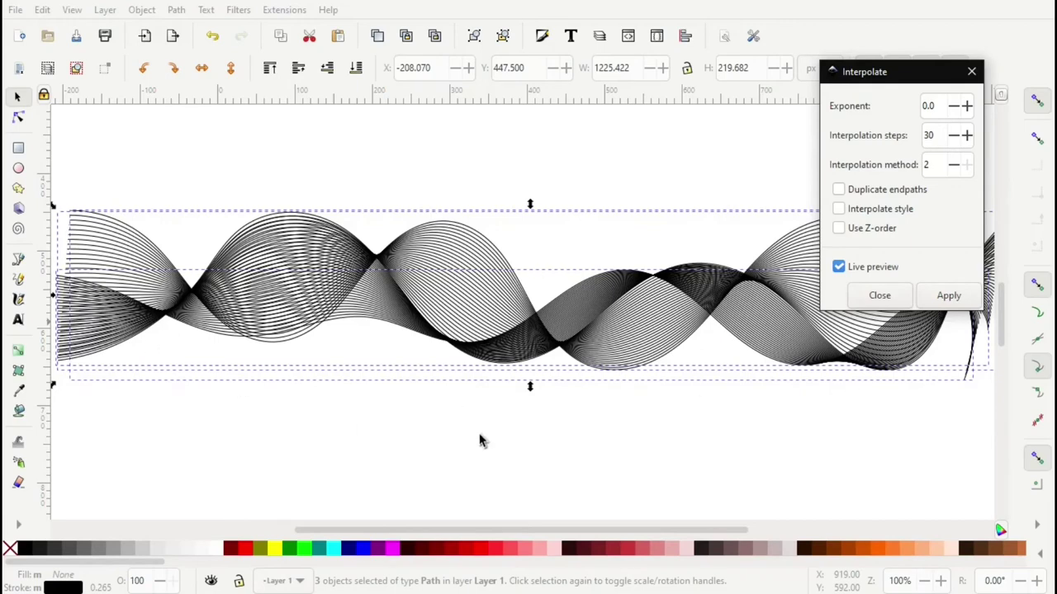
{"action": "mouse_move", "coordinate": [905, 80]}
{"action": "left_mouse_down"}
{"action": "mouse_move", "coordinate": [924, 37]}
{"action": "mouse_move", "coordinate": [687, 49]}
{"action": "mouse_move", "coordinate": [853, 45]}
{"action": "left_mouse_up"}
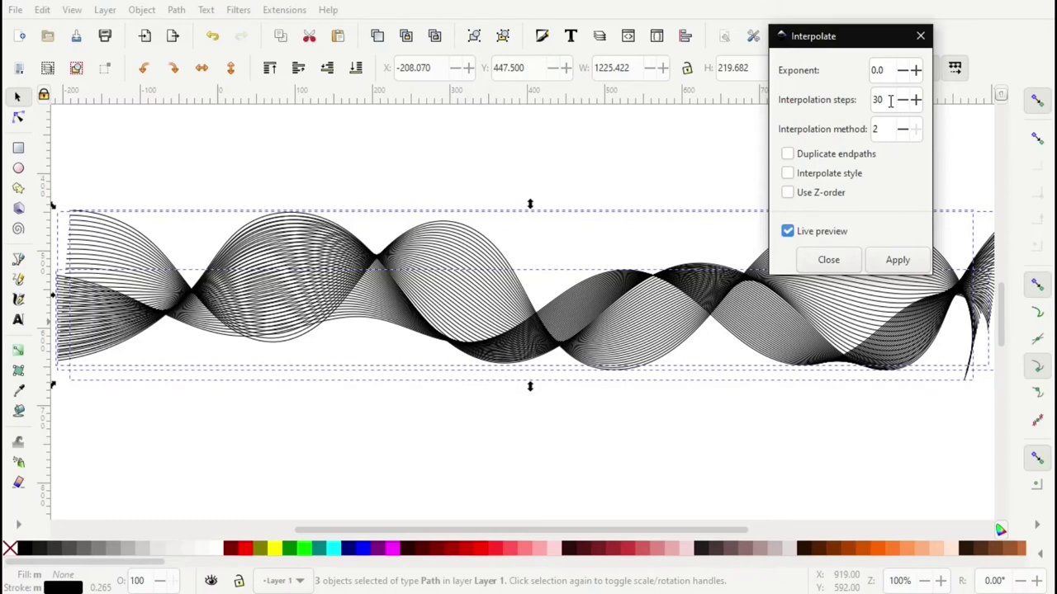
{"action": "left_click_drag", "start_coordinate": [890, 99], "coordinate": [855, 104]}
{"action": "type", "text": "35"}
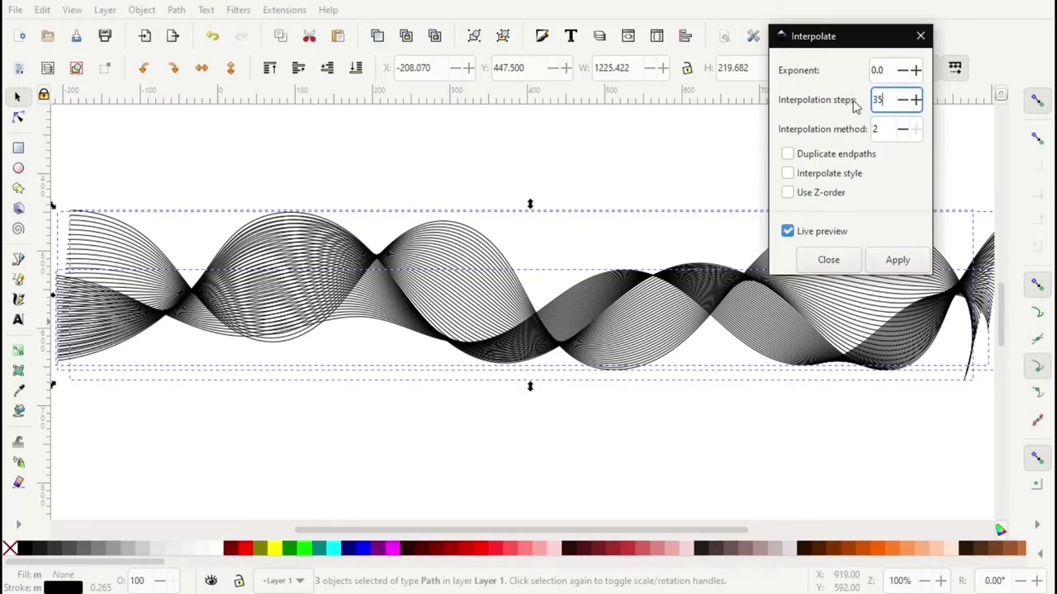
{"action": "left_click", "coordinate": [814, 236]}
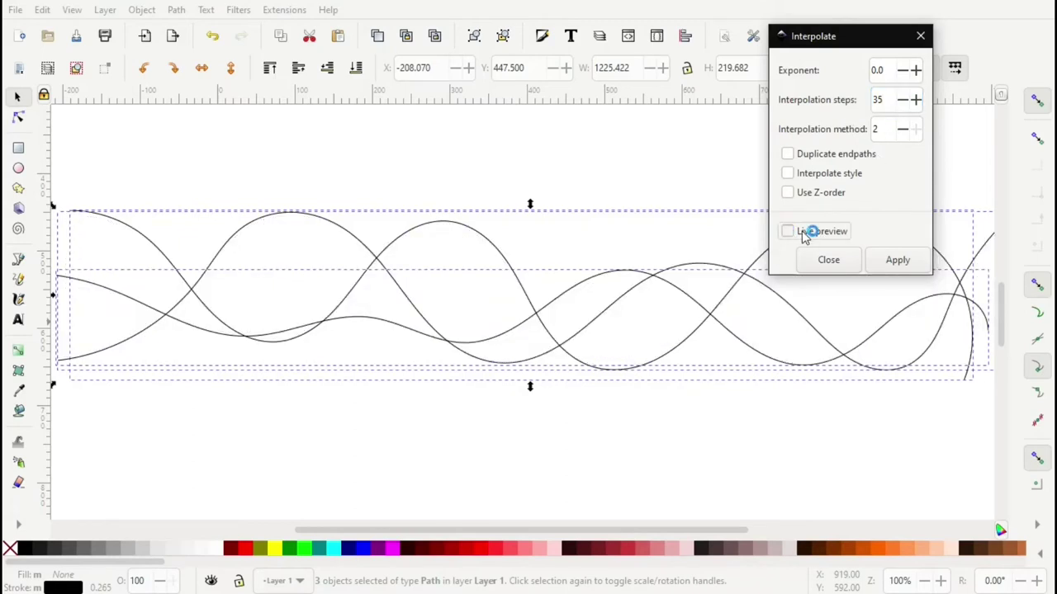
{"action": "left_click", "coordinate": [805, 234]}
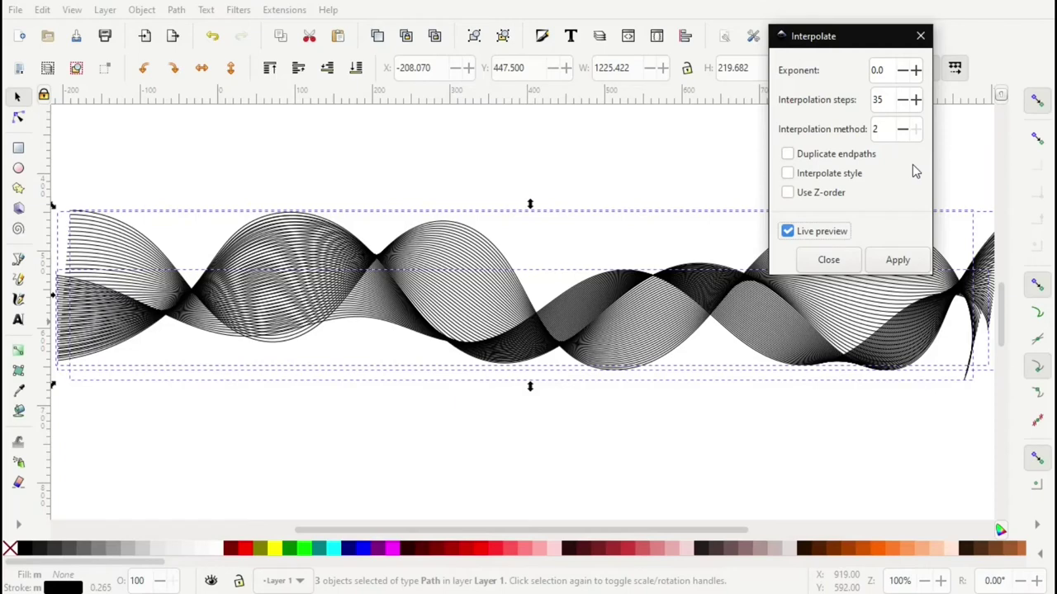
Step: Apply the 35-step interpolation, close the dialog, zoom out and reselect the whole ribbon
{"action": "left_click", "coordinate": [899, 262]}
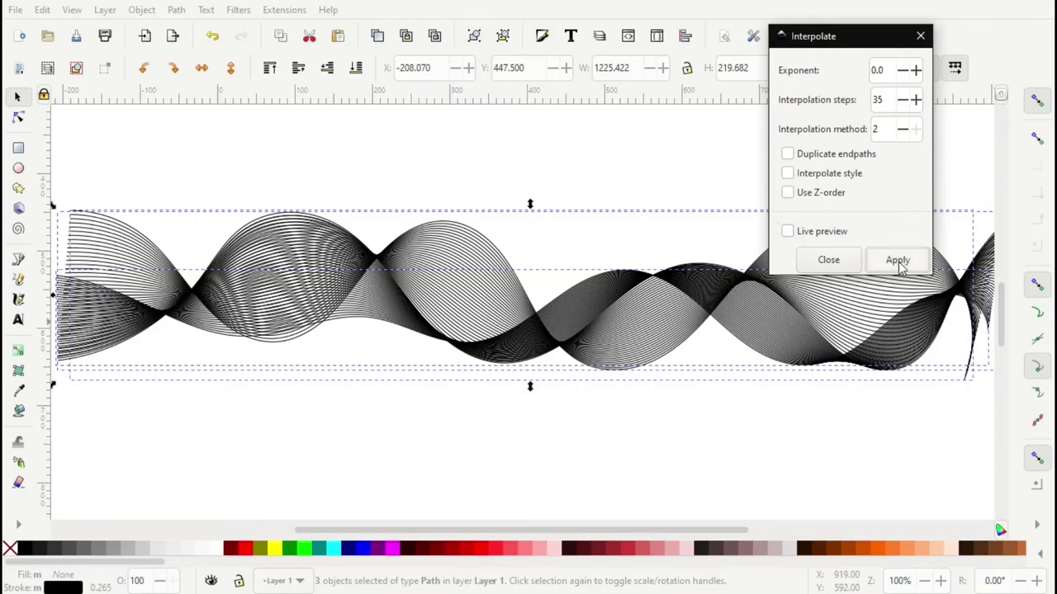
{"action": "left_click", "coordinate": [921, 37]}
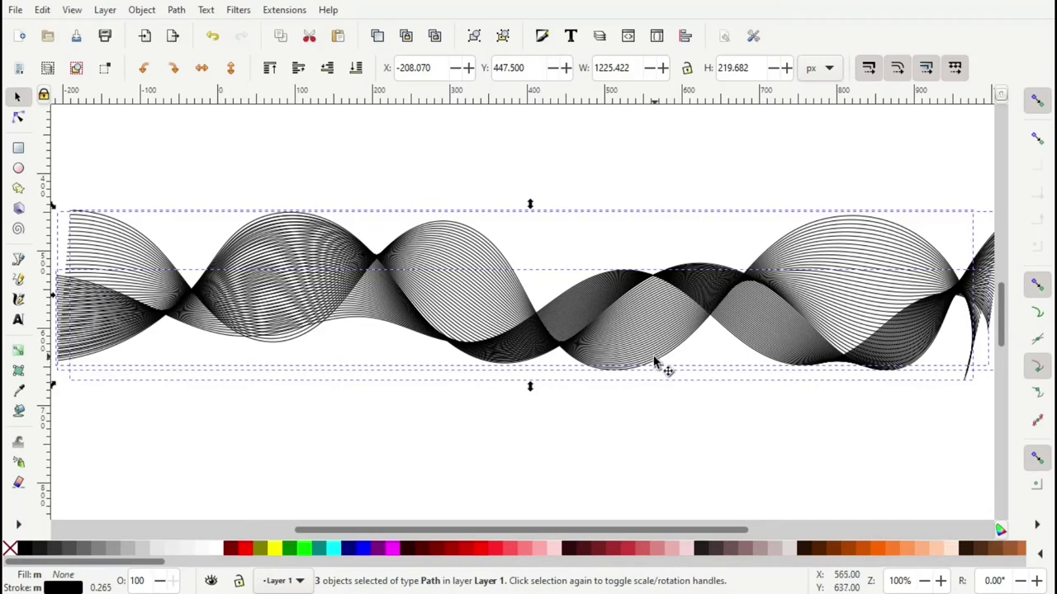
{"action": "scroll", "coordinate": [645, 351], "scroll_direction": "down", "scroll_amount": 1, "text": "ctrl"}
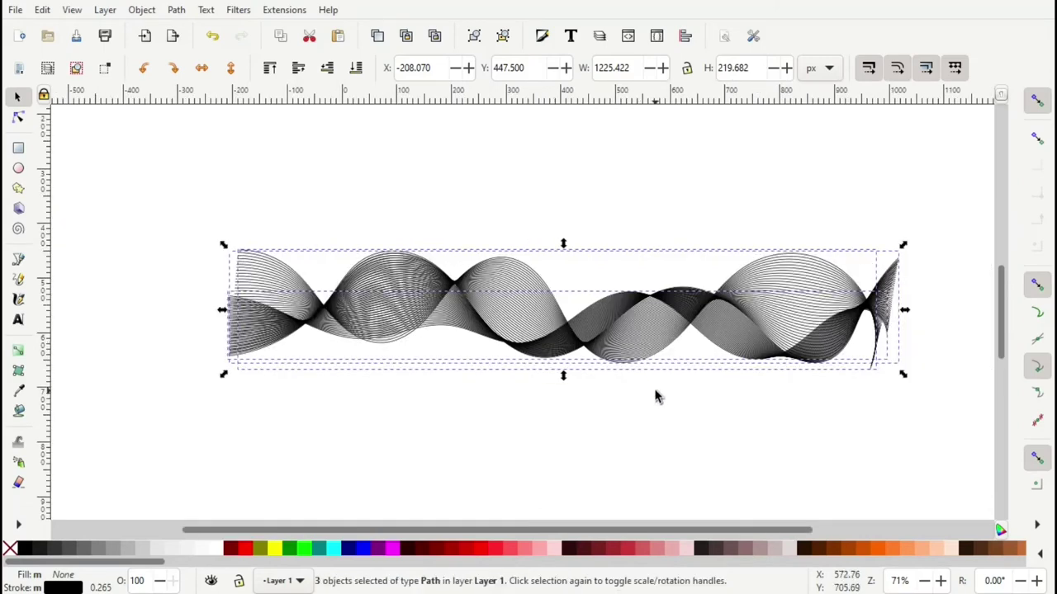
{"action": "left_click", "coordinate": [644, 453]}
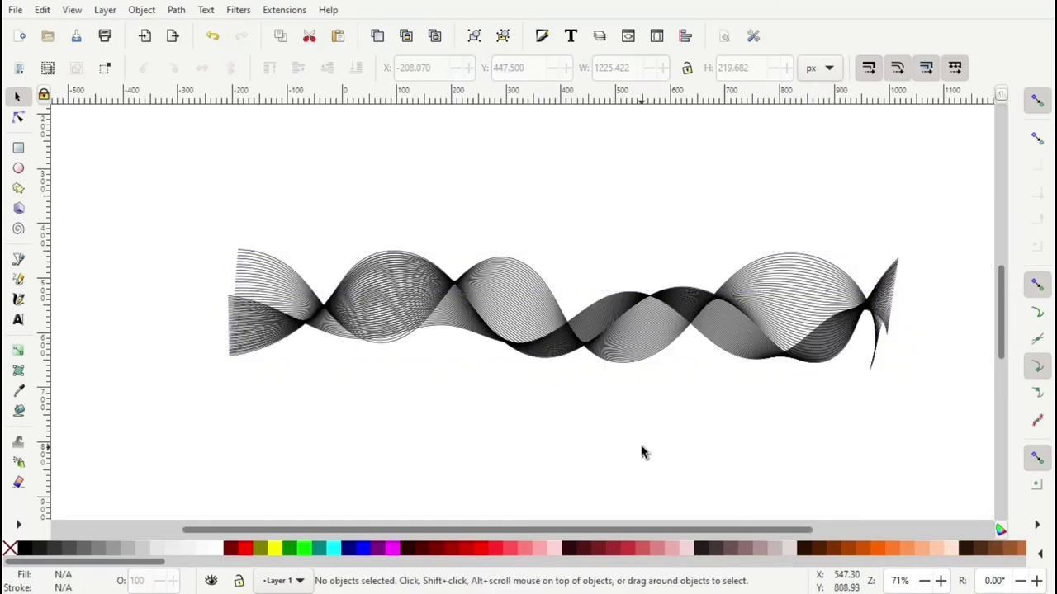
{"action": "mouse_move", "coordinate": [934, 456]}
{"action": "left_mouse_down"}
{"action": "mouse_move", "coordinate": [717, 195]}
{"action": "mouse_move", "coordinate": [131, 151]}
{"action": "left_mouse_up"}
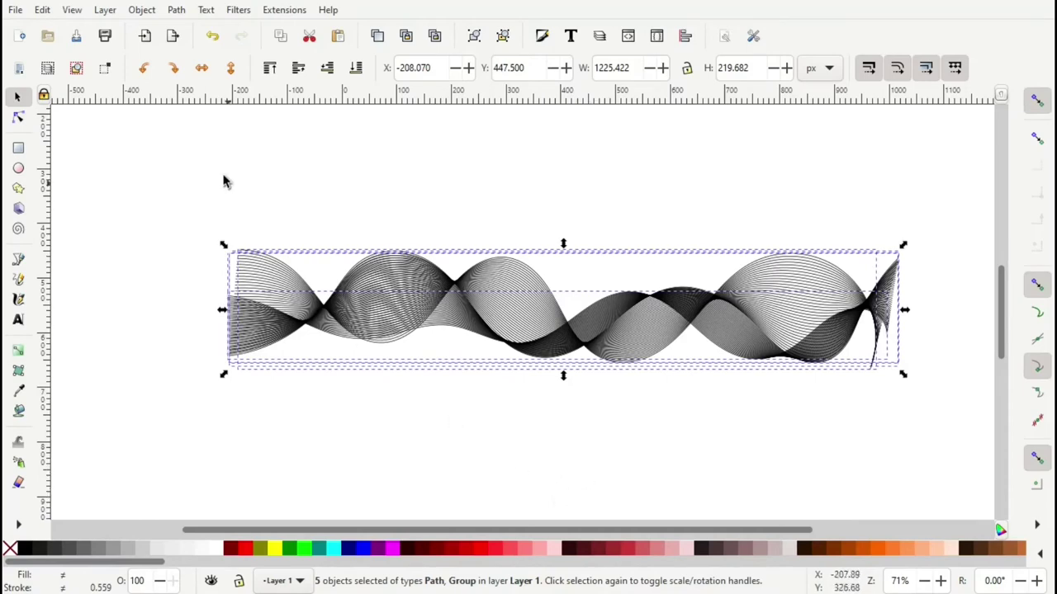
Step: Ungroup the ribbon and convert its 73 lines from strokes to filled paths
{"action": "left_click", "coordinate": [142, 9]}
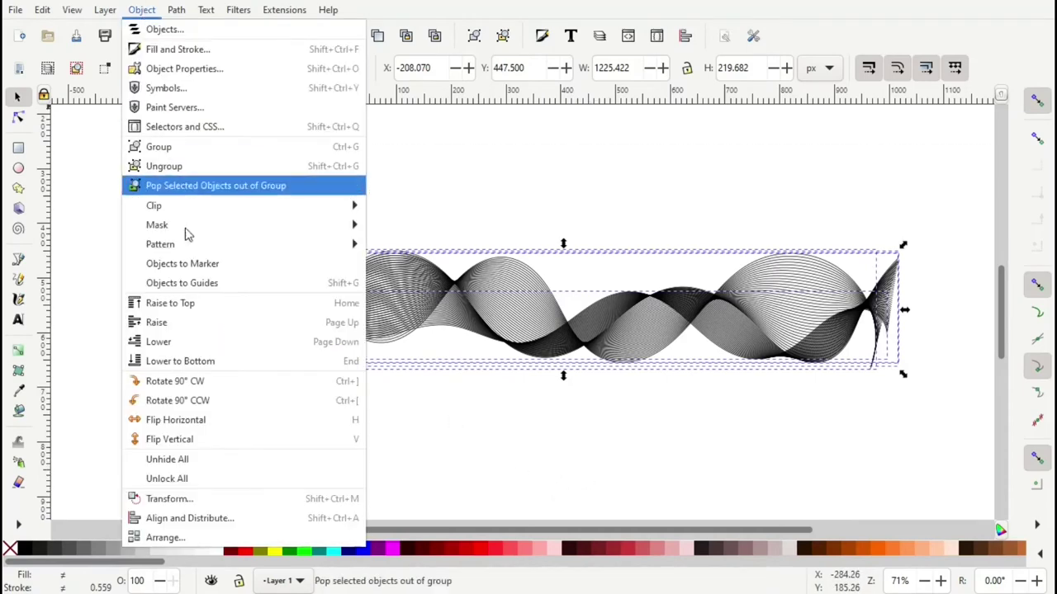
{"action": "left_click", "coordinate": [172, 168]}
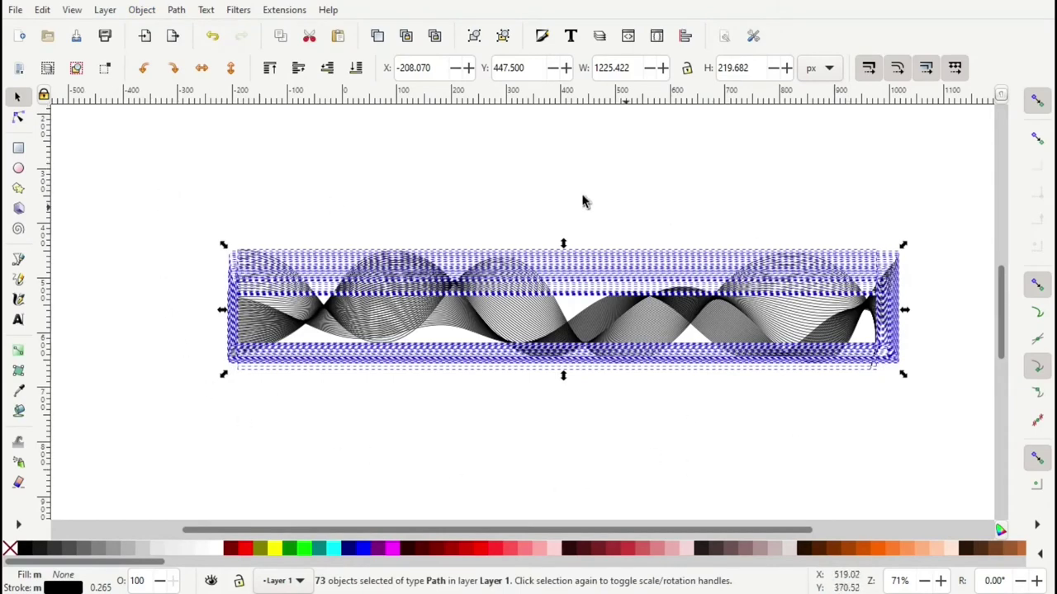
{"action": "left_click", "coordinate": [176, 9]}
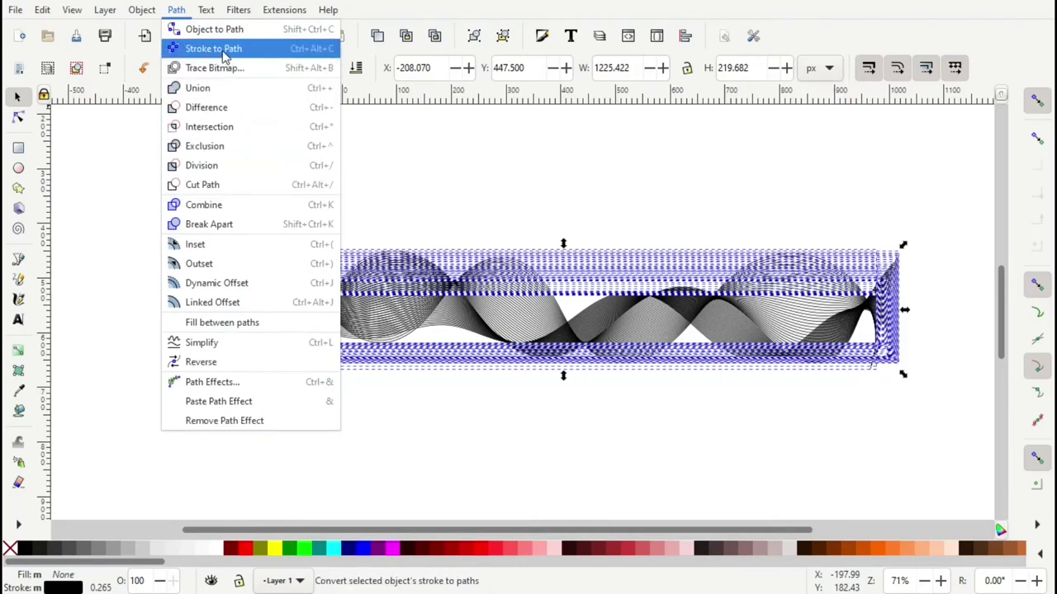
{"action": "left_click", "coordinate": [213, 49]}
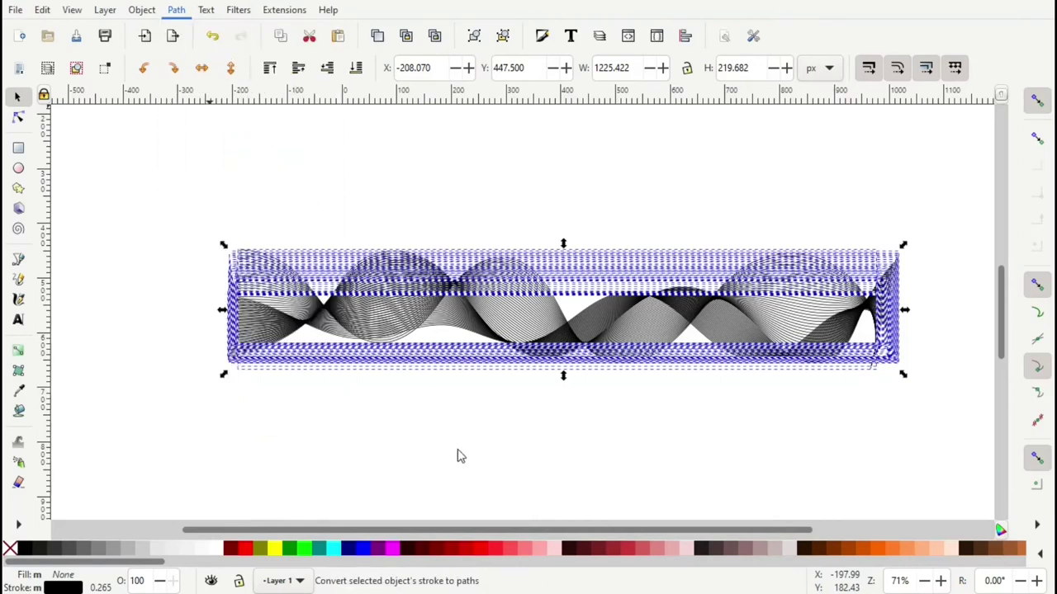
Step: Reselect all 73 paths, group them, and nudge the group left and up
{"action": "left_click", "coordinate": [522, 440]}
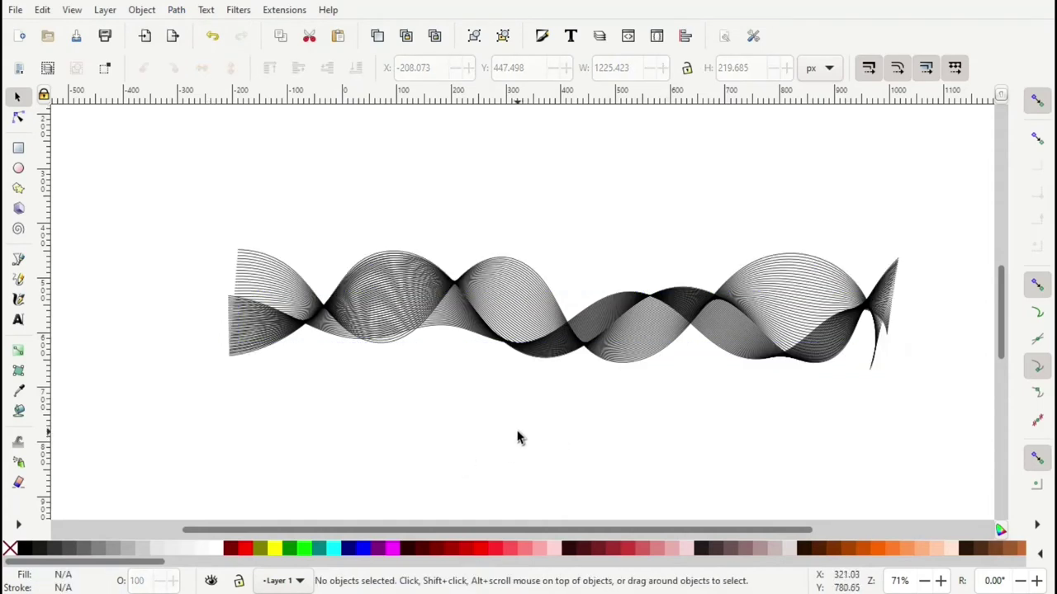
{"action": "left_click_drag", "start_coordinate": [929, 457], "coordinate": [157, 158]}
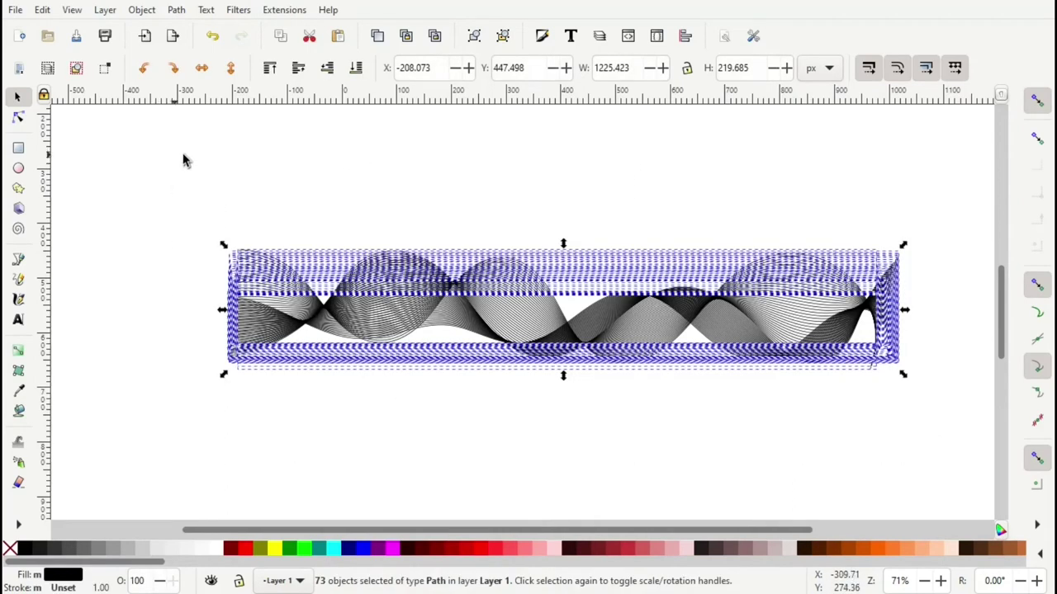
{"action": "left_click", "coordinate": [143, 10]}
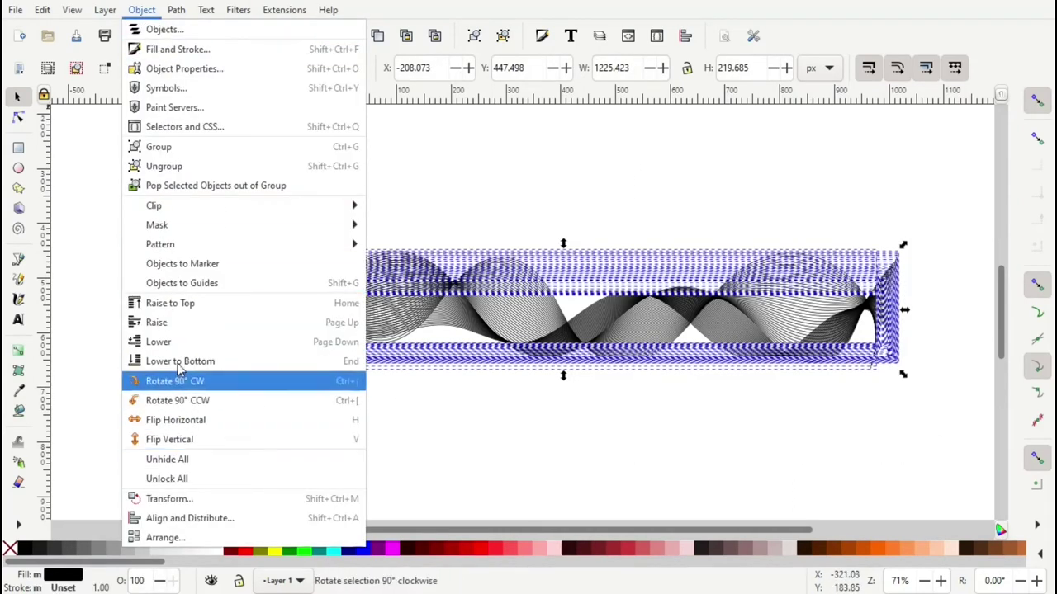
{"action": "left_click", "coordinate": [173, 149]}
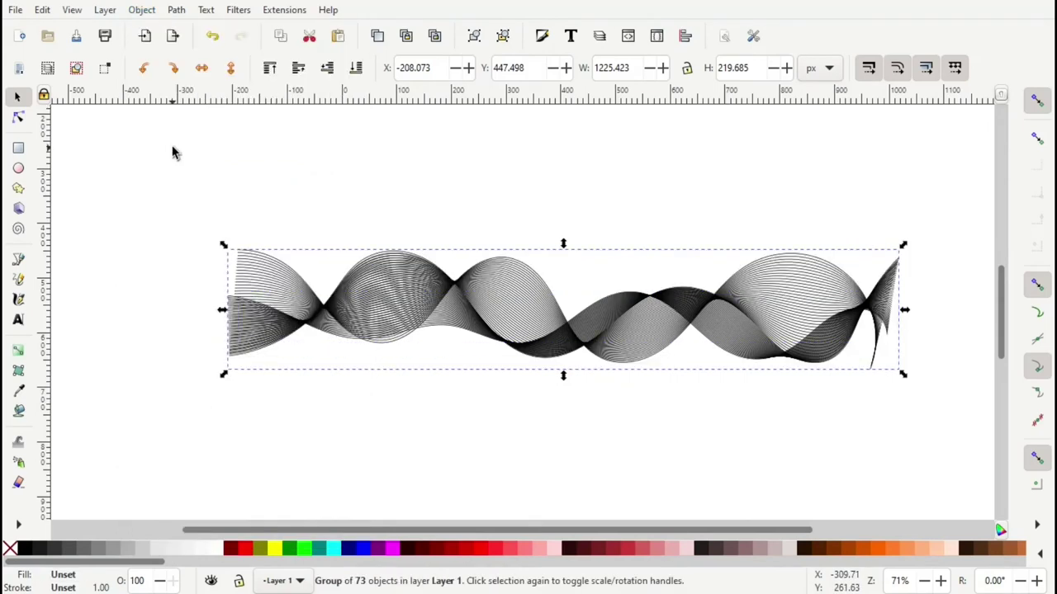
{"action": "mouse_move", "coordinate": [495, 317]}
{"action": "left_mouse_down"}
{"action": "mouse_move", "coordinate": [477, 324]}
{"action": "mouse_move", "coordinate": [467, 300]}
{"action": "left_mouse_up"}
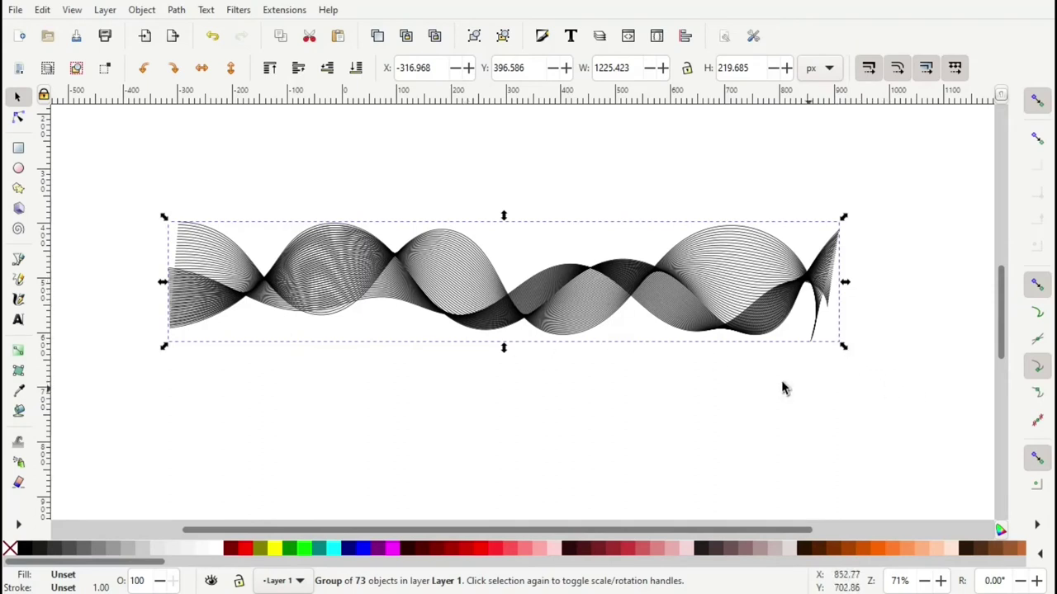
Step: Drag the wave group down-right to X -285.855, Y 424.870
{"action": "left_click_drag", "start_coordinate": [467, 299], "coordinate": [487, 316]}
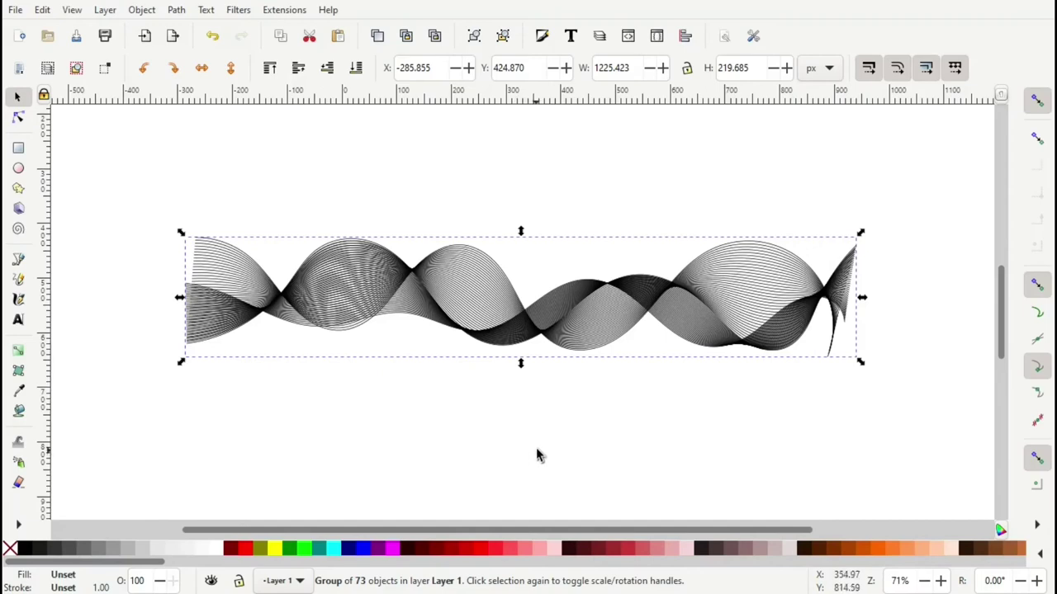
Step: Bring up Fill and Stroke, move the panel aside, and pan to frame the ribbon
{"action": "left_click", "coordinate": [141, 9]}
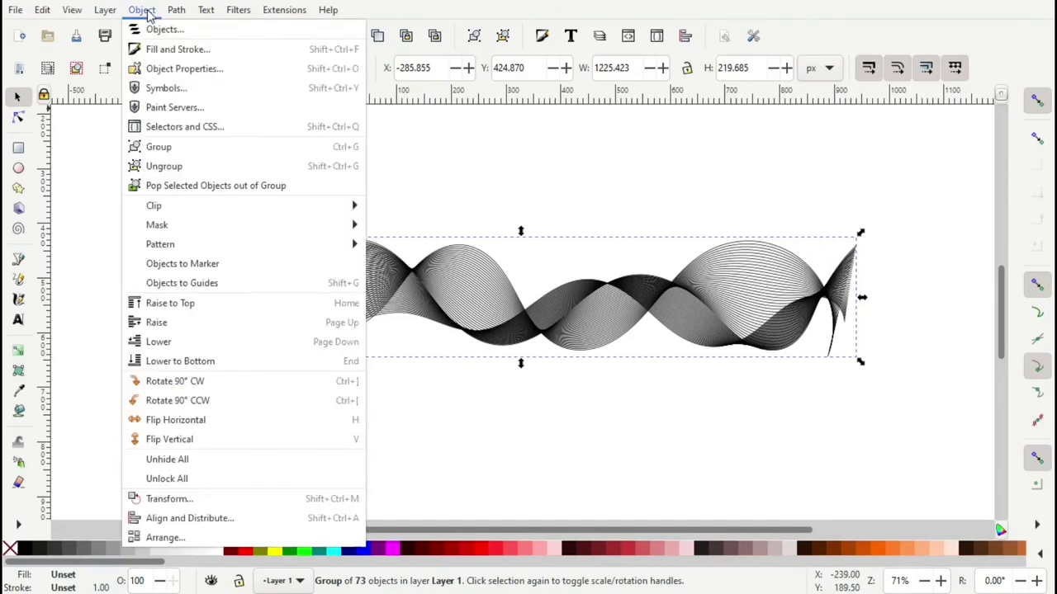
{"action": "left_click", "coordinate": [195, 50]}
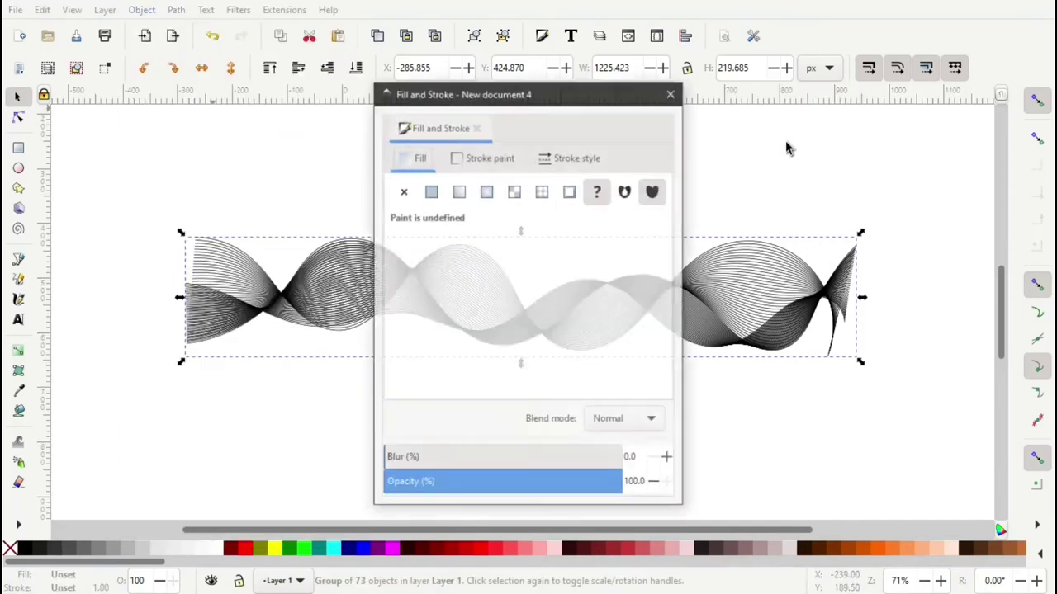
{"action": "mouse_move", "coordinate": [614, 91]}
{"action": "left_mouse_down"}
{"action": "mouse_move", "coordinate": [850, 82]}
{"action": "mouse_move", "coordinate": [965, 31]}
{"action": "left_mouse_up"}
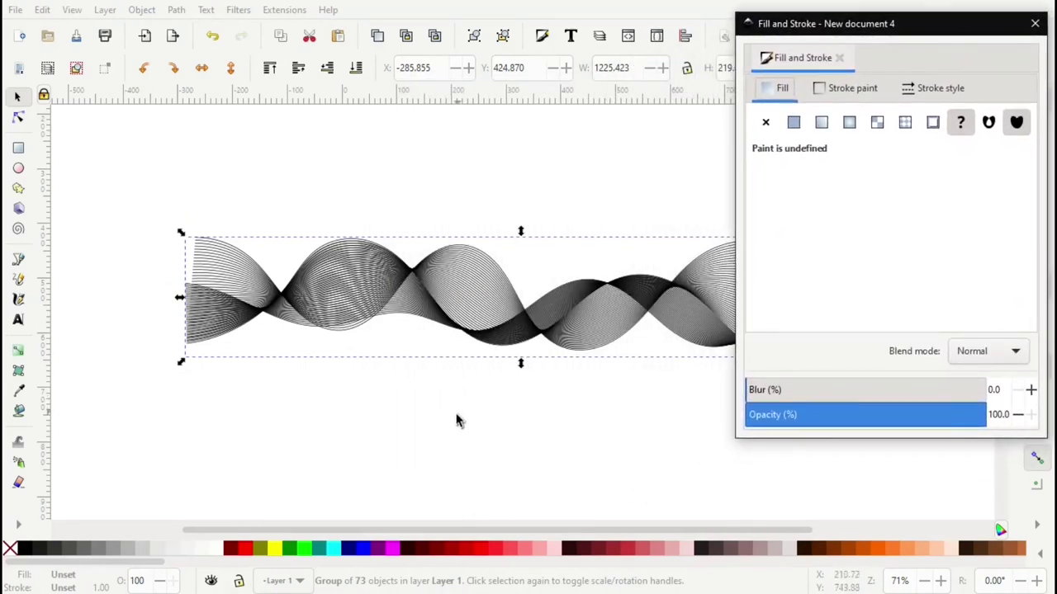
{"action": "left_click_drag", "start_coordinate": [457, 419], "coordinate": [366, 421]}
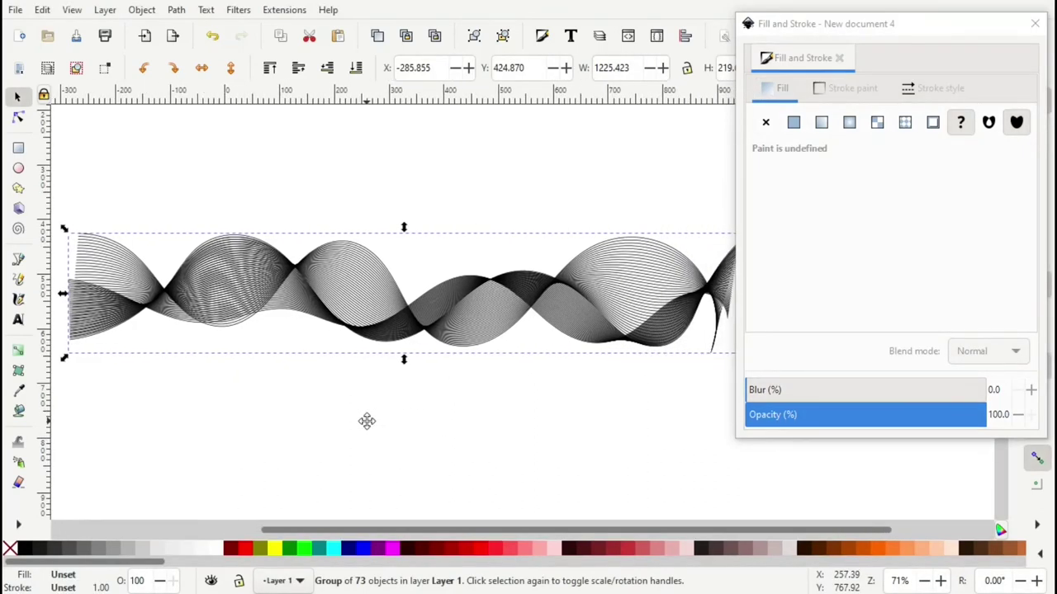
{"action": "left_click_drag", "start_coordinate": [366, 421], "coordinate": [357, 421]}
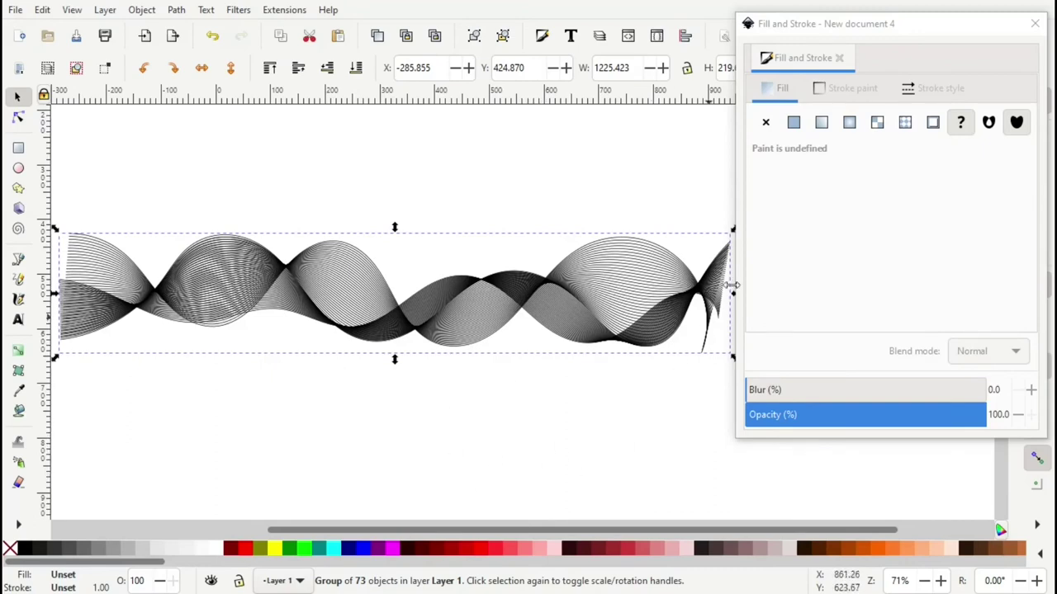
Step: Give the wave a bright red flat fill, then turn it into a linear gradient
{"action": "left_click", "coordinate": [794, 124]}
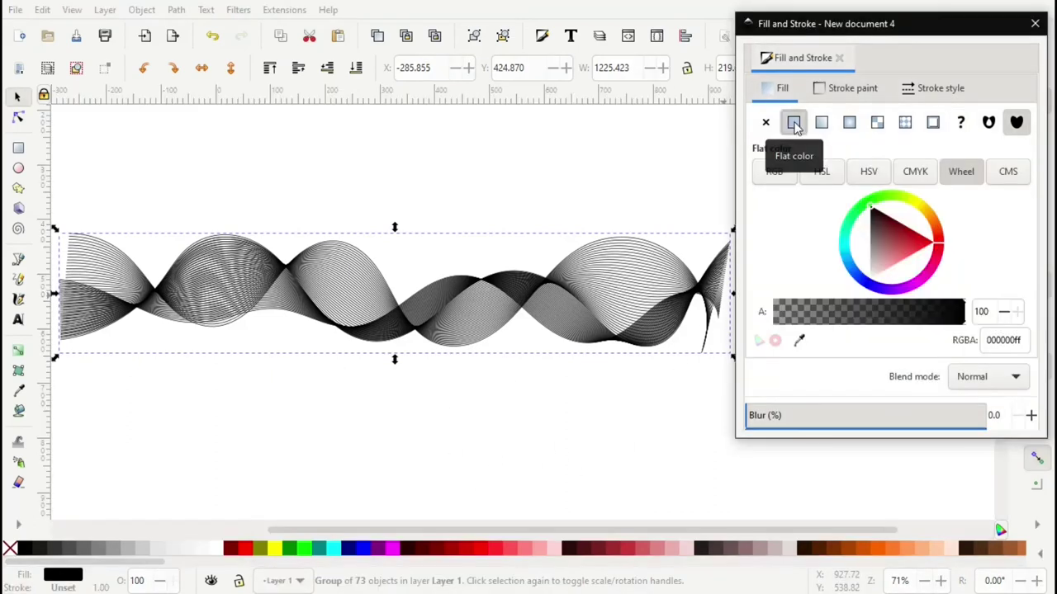
{"action": "left_click", "coordinate": [889, 223]}
{"action": "mouse_move", "coordinate": [916, 243]}
{"action": "left_mouse_down"}
{"action": "mouse_move", "coordinate": [929, 248]}
{"action": "mouse_move", "coordinate": [870, 263]}
{"action": "mouse_move", "coordinate": [939, 275]}
{"action": "mouse_move", "coordinate": [941, 260]}
{"action": "left_mouse_up"}
{"action": "left_click", "coordinate": [821, 123]}
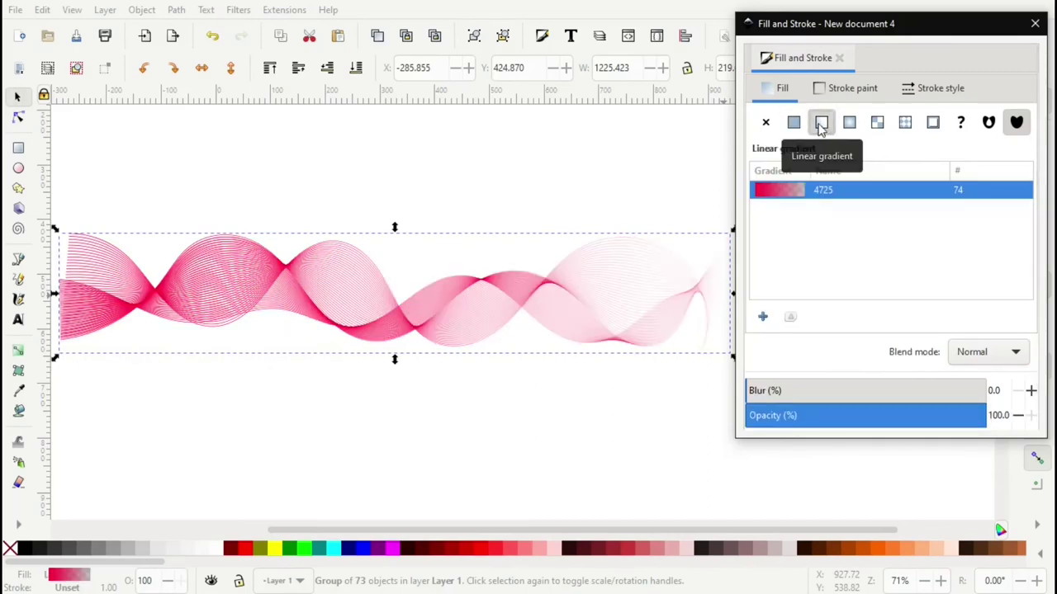
Step: With the Gradient tool, darken the gradient's start stop to deep crimson
{"action": "left_click", "coordinate": [18, 354]}
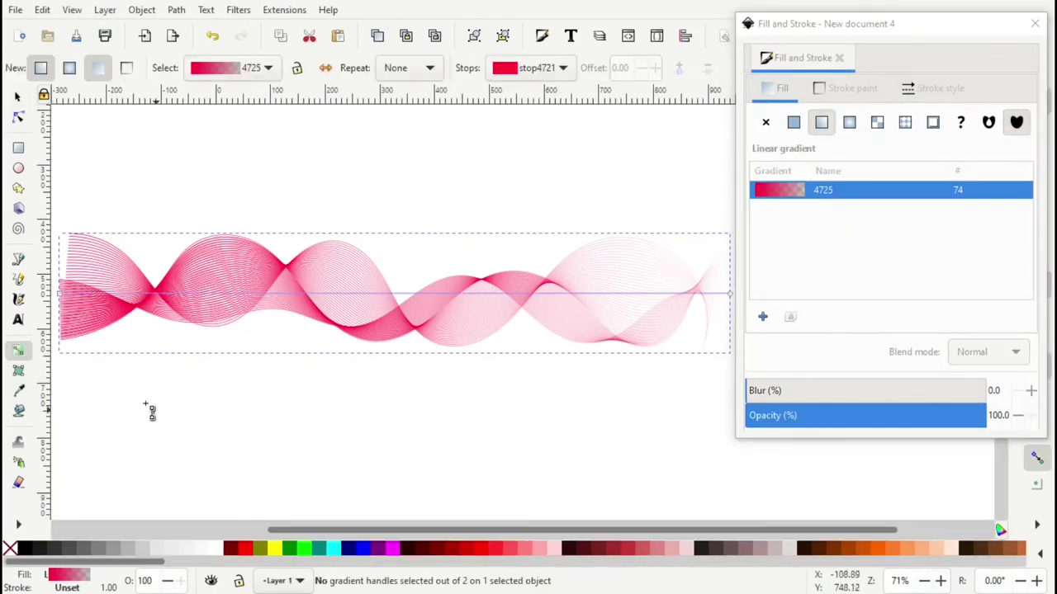
{"action": "left_click", "coordinate": [65, 304]}
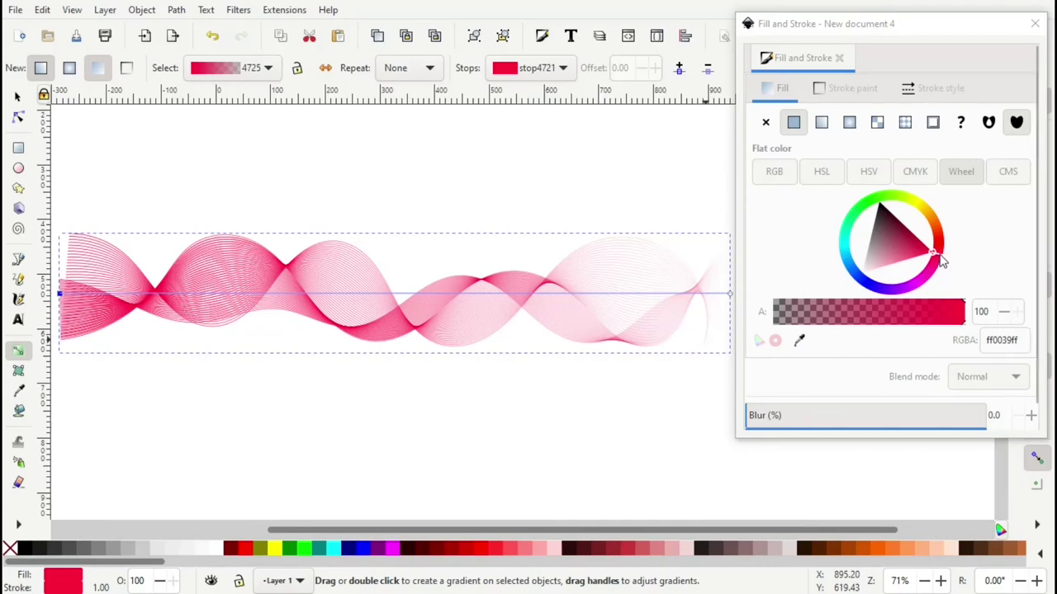
{"action": "left_click", "coordinate": [942, 261]}
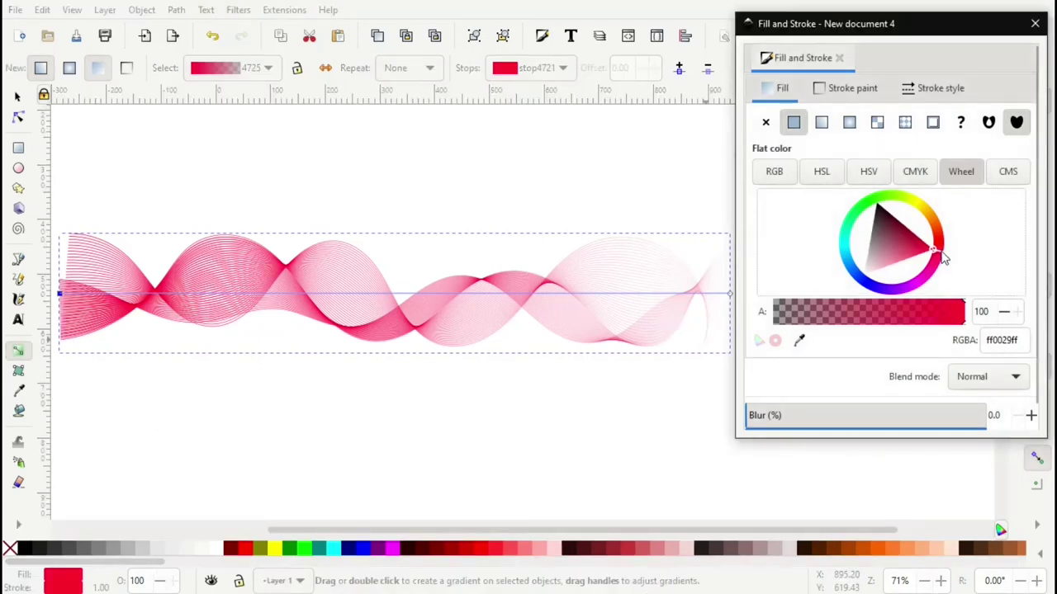
{"action": "left_click_drag", "start_coordinate": [924, 247], "coordinate": [927, 244]}
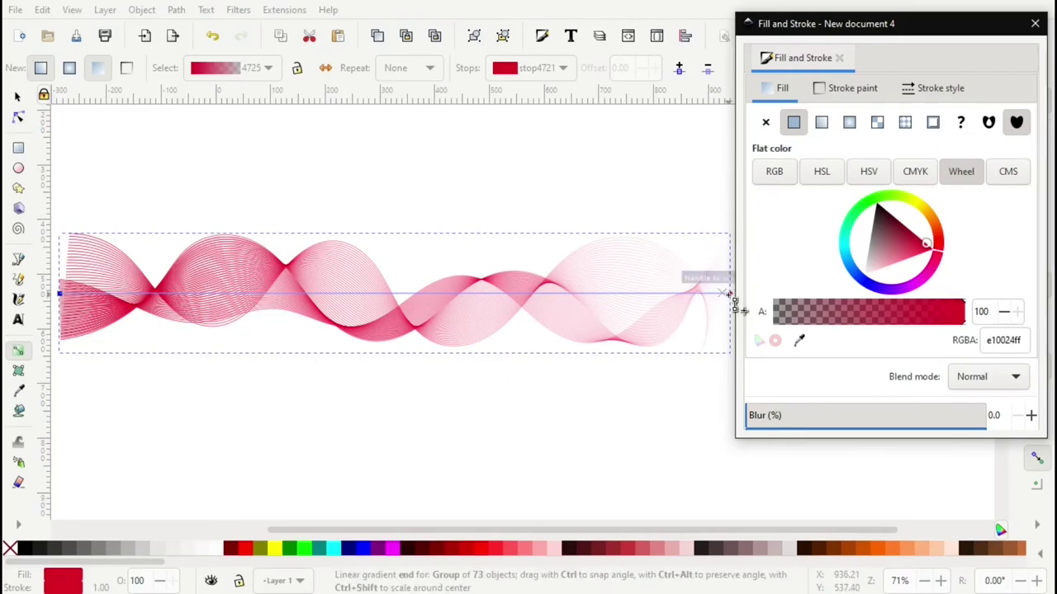
Step: Set the end stop to transparent sky blue (00b5ff00) and close Fill and Stroke
{"action": "left_click", "coordinate": [729, 294]}
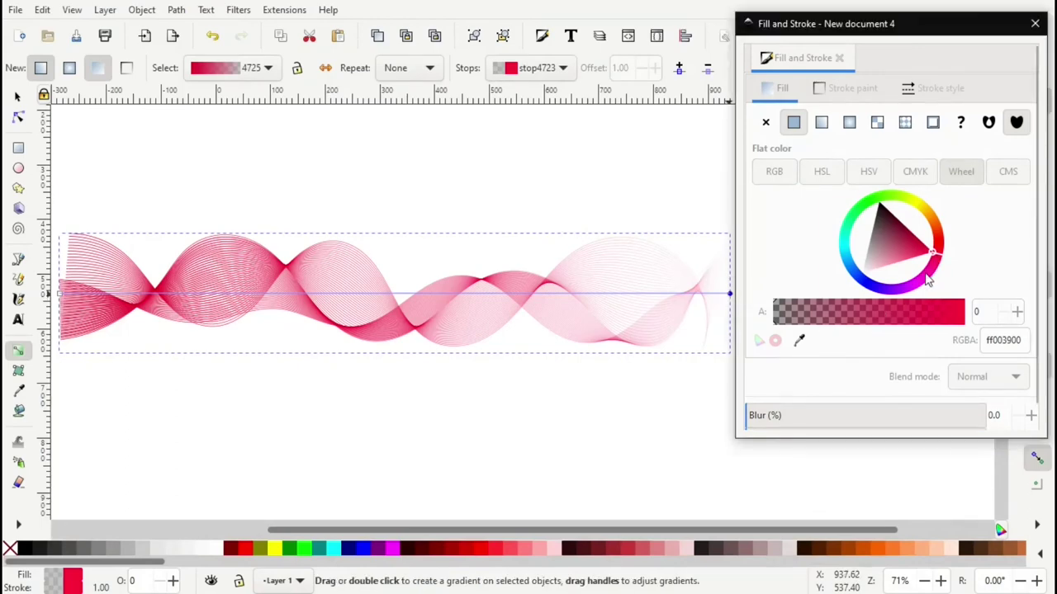
{"action": "mouse_move", "coordinate": [929, 281]}
{"action": "left_mouse_down"}
{"action": "mouse_move", "coordinate": [876, 291]}
{"action": "mouse_move", "coordinate": [837, 266]}
{"action": "left_mouse_up"}
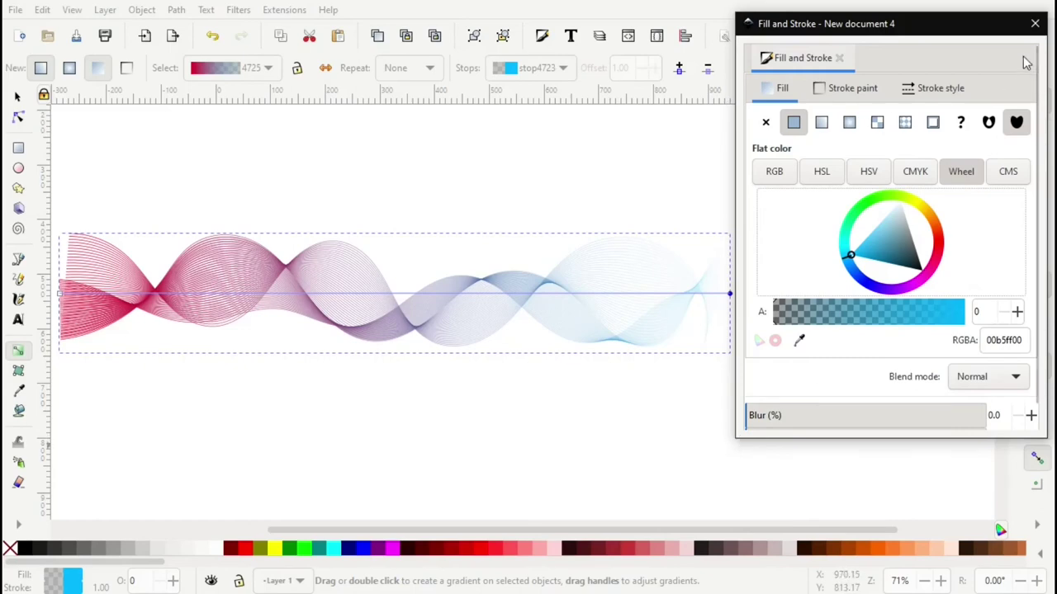
{"action": "left_click", "coordinate": [1036, 25]}
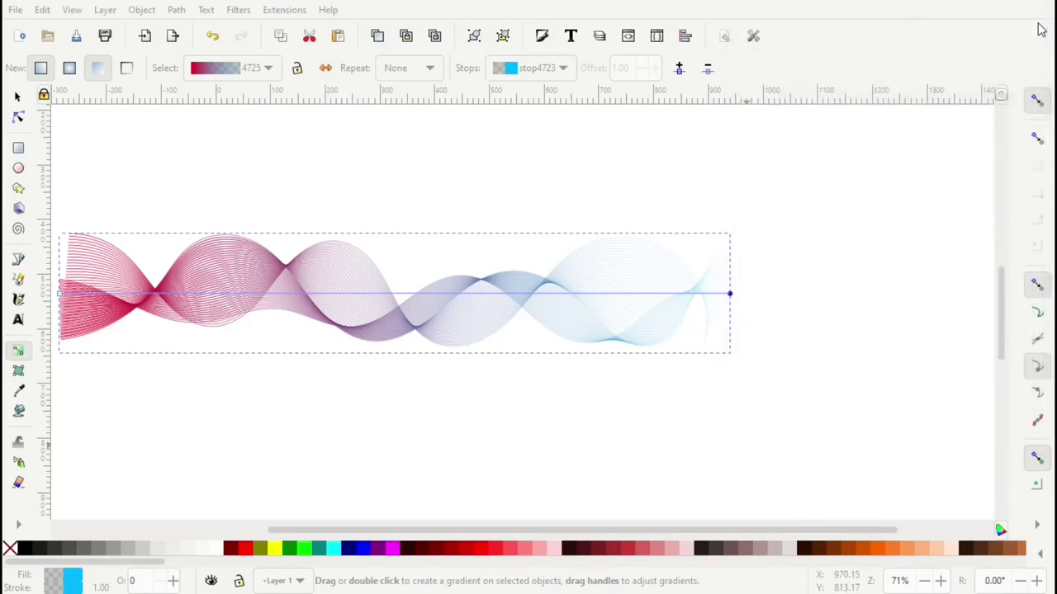
Step: Deselect the wave group so its gradient line and handles no longer show
{"action": "left_click", "coordinate": [20, 98]}
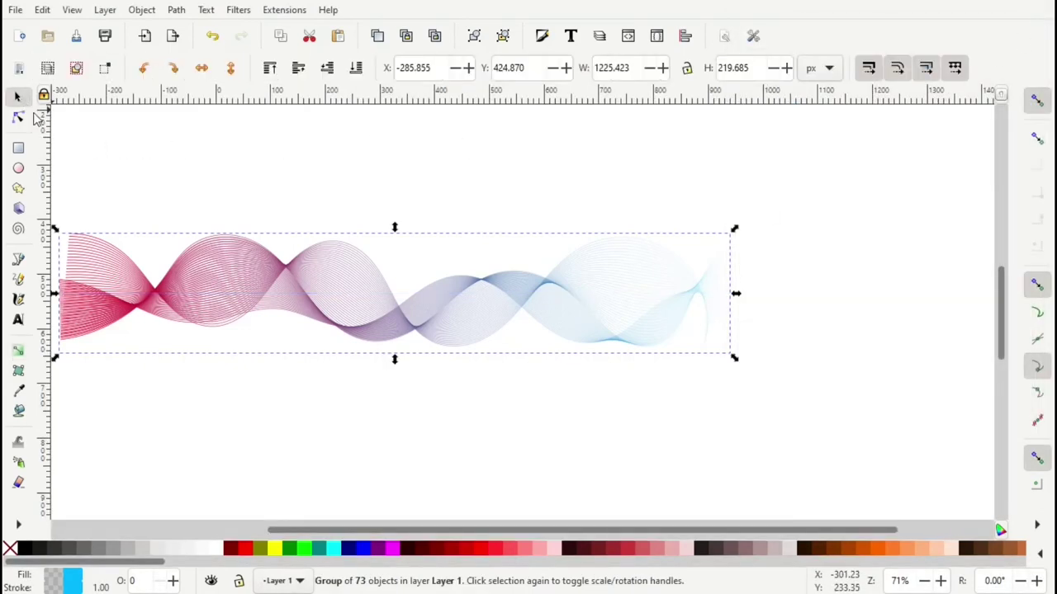
{"action": "left_click", "coordinate": [507, 426]}
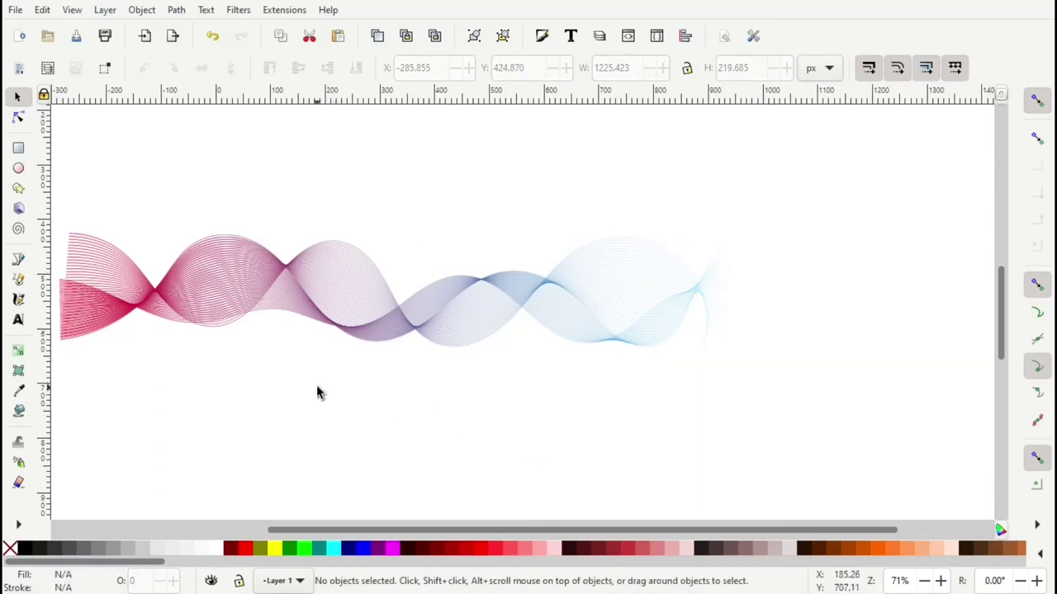
{"action": "scroll", "coordinate": [434, 385], "scroll_direction": "left", "scroll_amount": 4}
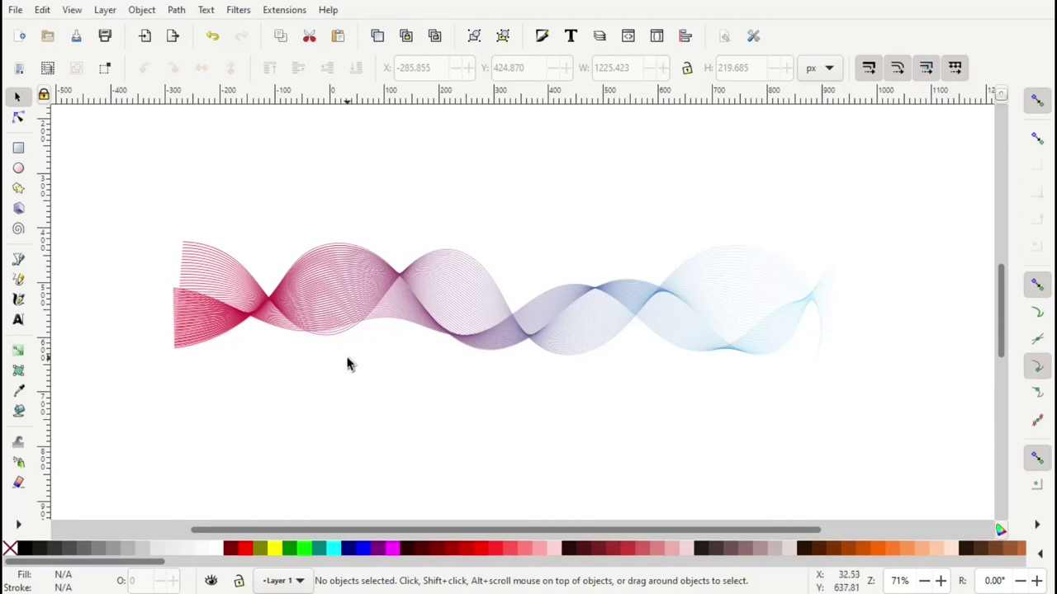
{"action": "left_click", "coordinate": [15, 10]}
Step: Set the page background colour to black in Document Properties
{"action": "key", "text": "Escape"}
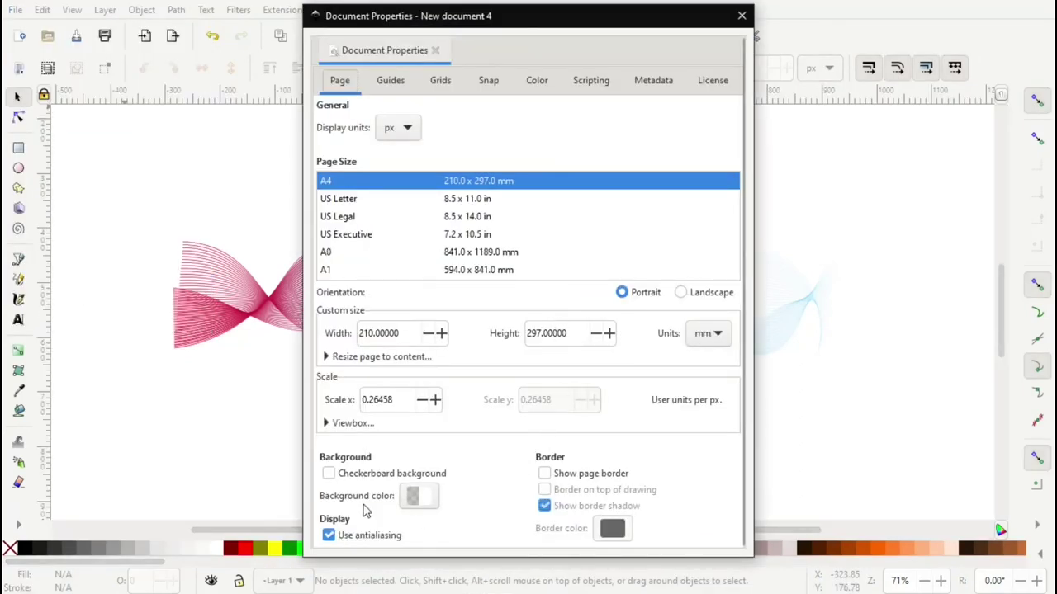
{"action": "left_click", "coordinate": [423, 499]}
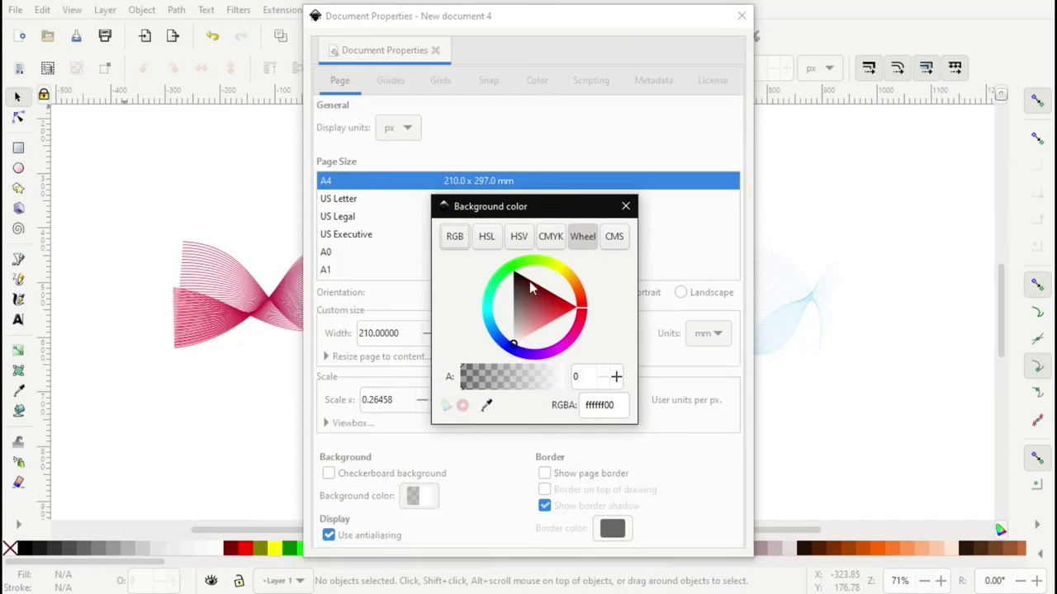
{"action": "left_click_drag", "start_coordinate": [519, 282], "coordinate": [500, 257]}
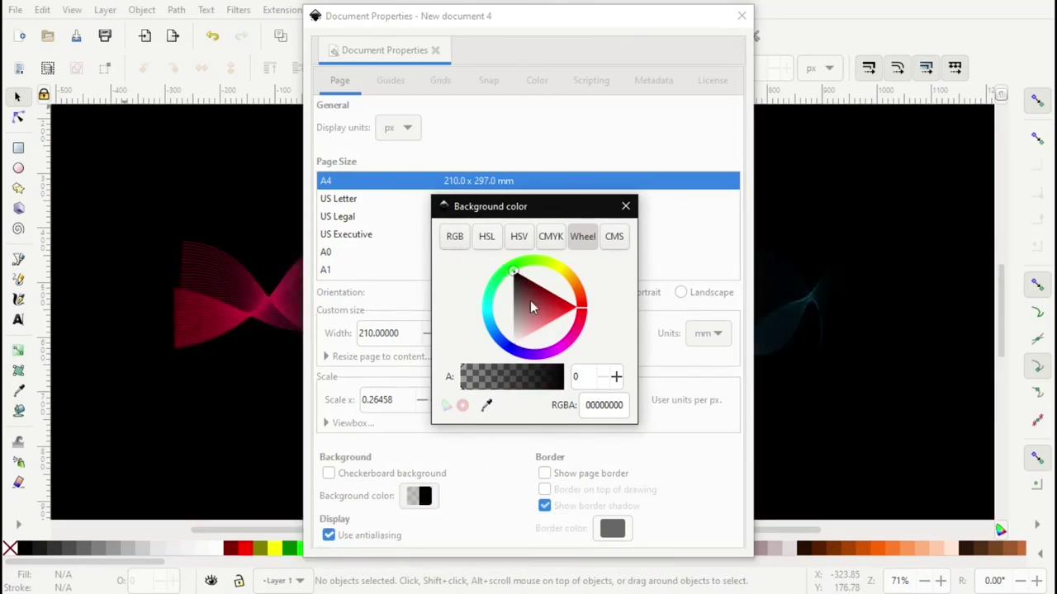
{"action": "left_click", "coordinate": [625, 205]}
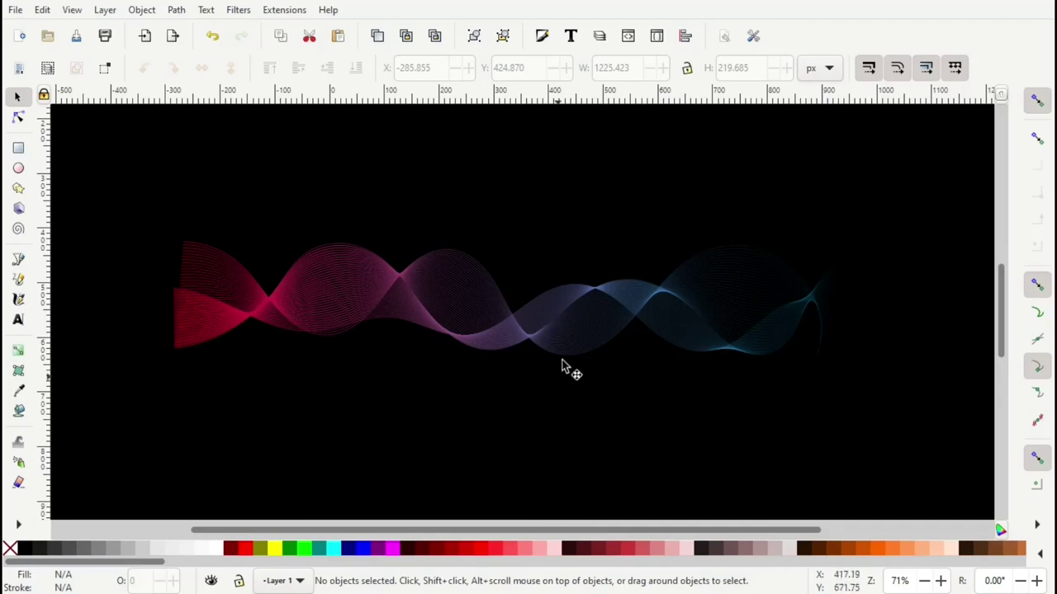
Step: Zoom to 141% and pan to inspect the wave lines against the black page
{"action": "scroll", "coordinate": [564, 333], "scroll_direction": "up", "scroll_amount": 1, "text": "ctrl"}
{"action": "scroll", "coordinate": [563, 333], "scroll_direction": "up", "scroll_amount": 1, "text": "ctrl"}
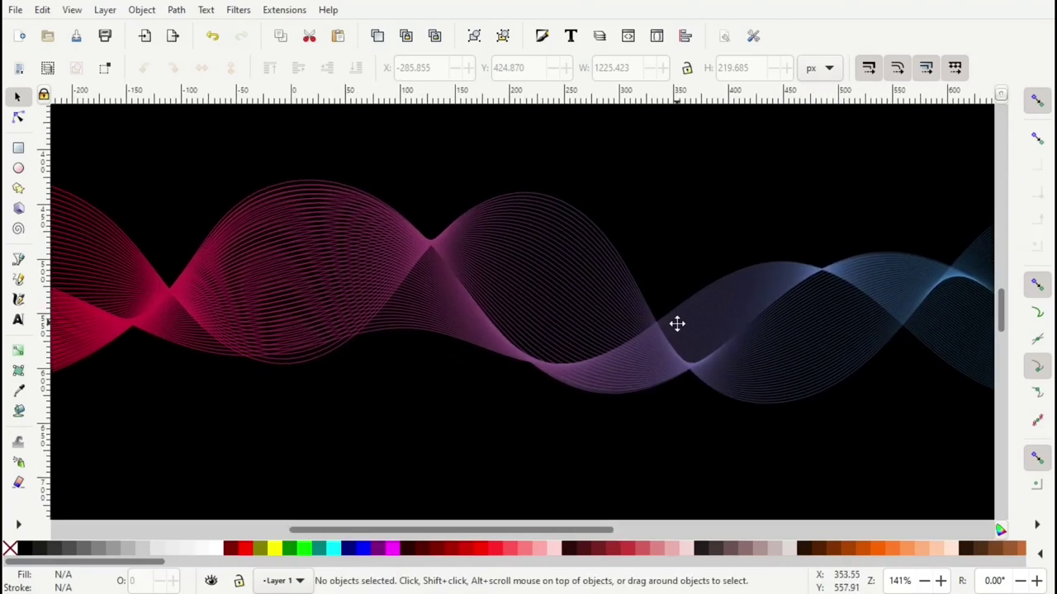
{"action": "scroll", "coordinate": [678, 329], "scroll_direction": "left", "scroll_amount": 1}
{"action": "scroll", "coordinate": [678, 328], "scroll_direction": "left", "scroll_amount": 1}
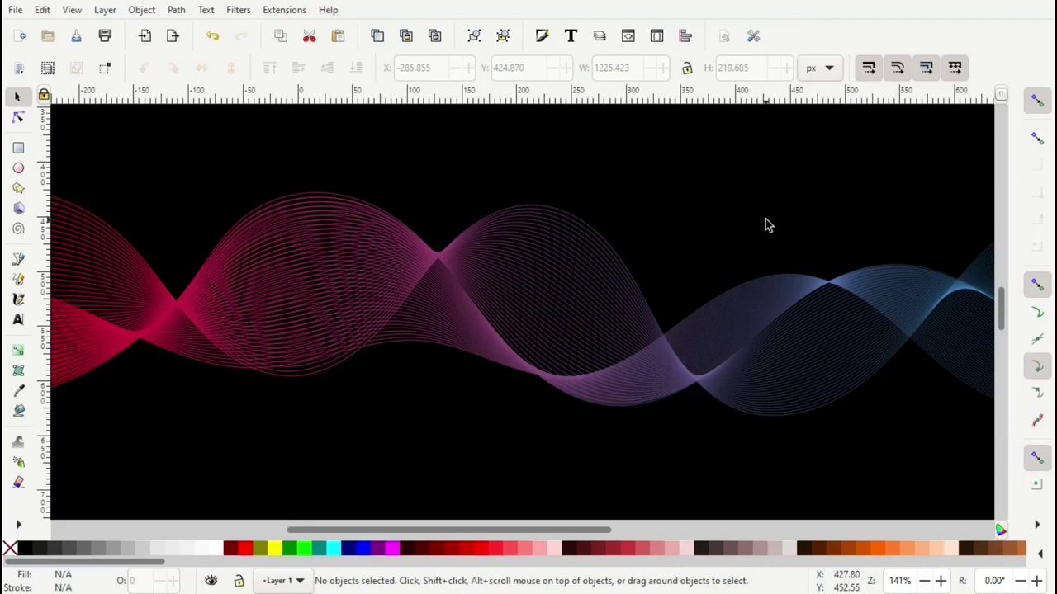
Step: Export the drawing as a 1225 × 220 px PNG named bitmap, saved under This PC
{"action": "left_click", "coordinate": [14, 11]}
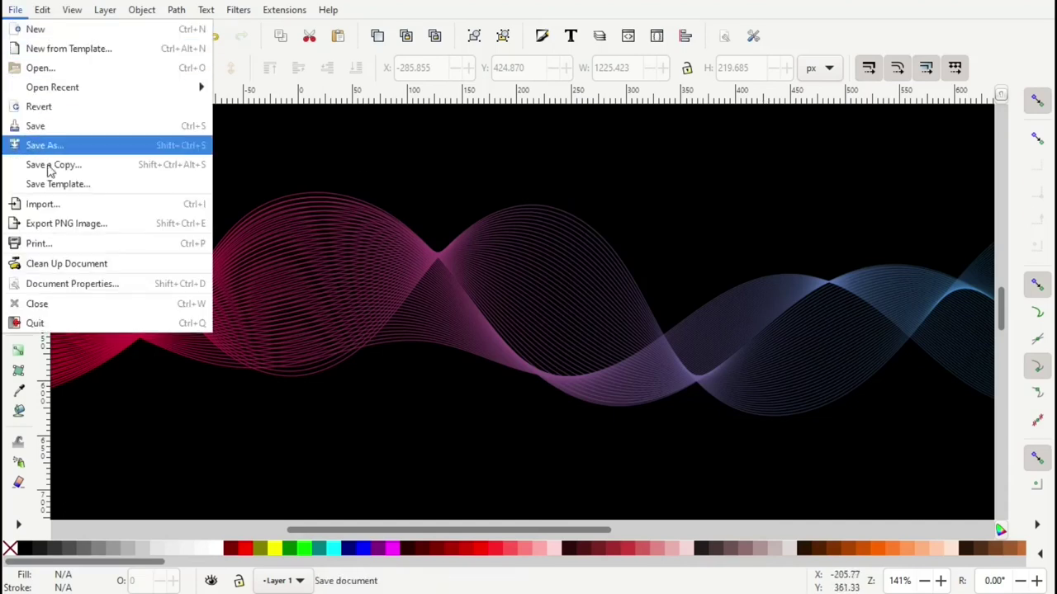
{"action": "left_click", "coordinate": [73, 225]}
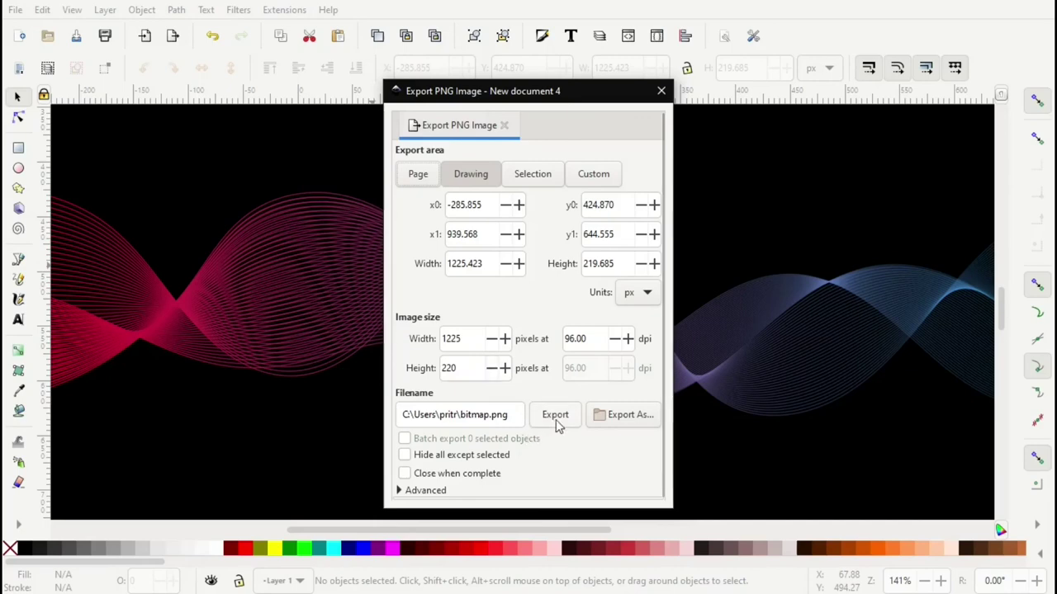
{"action": "left_click", "coordinate": [625, 424]}
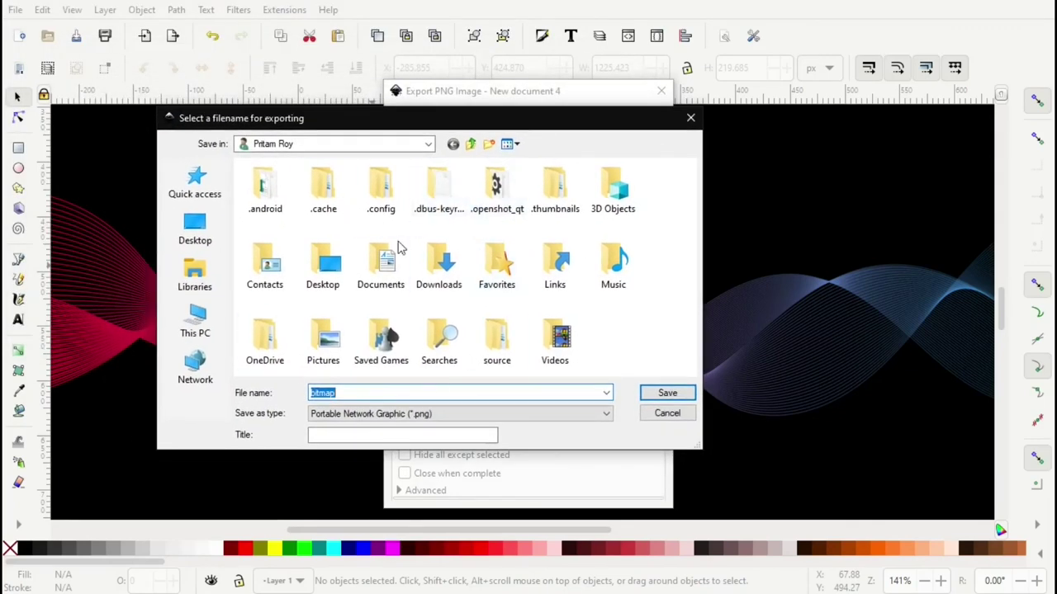
{"action": "left_click", "coordinate": [198, 324]}
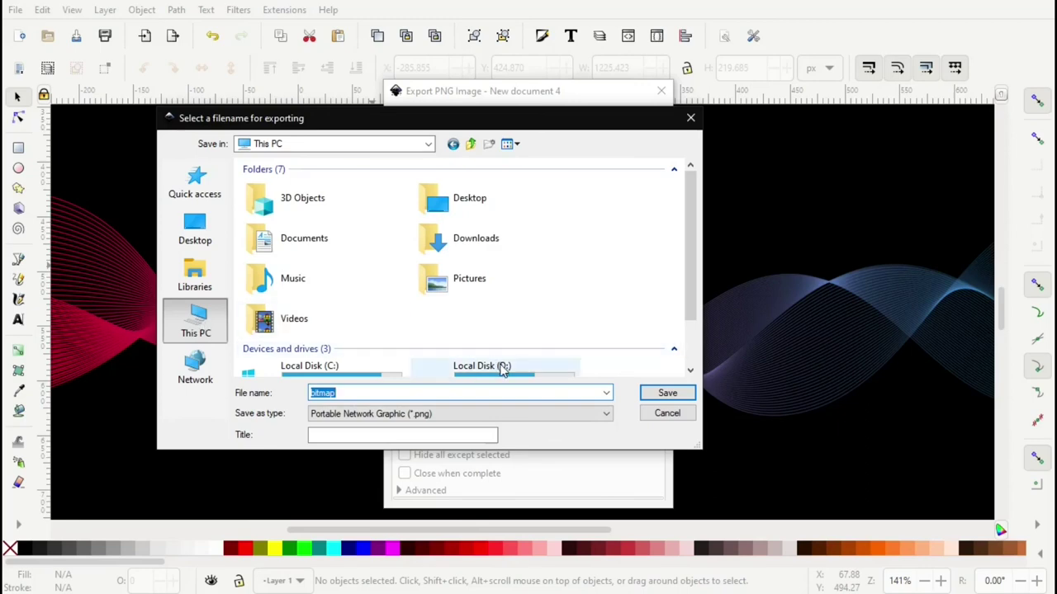
{"action": "scroll", "coordinate": [628, 308], "scroll_direction": "down", "scroll_amount": 1}
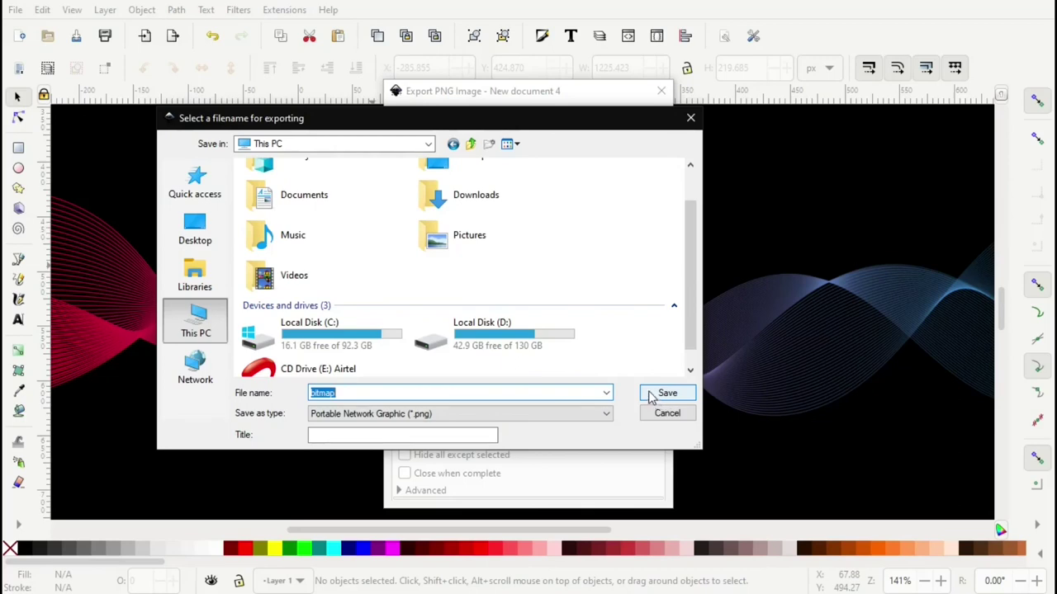
{"action": "left_click", "coordinate": [690, 119]}
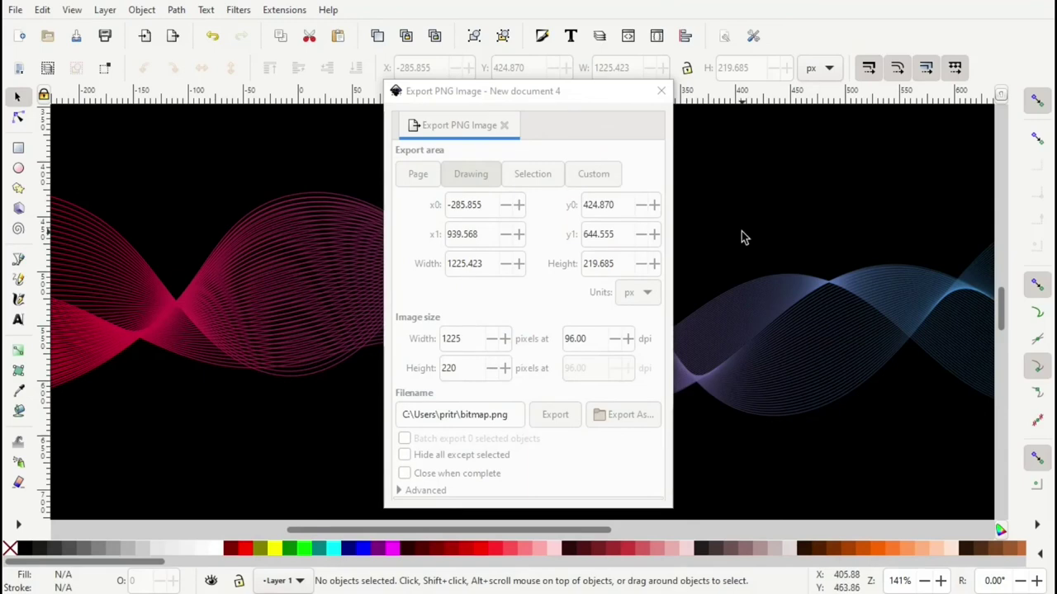
{"action": "left_click", "coordinate": [662, 91]}
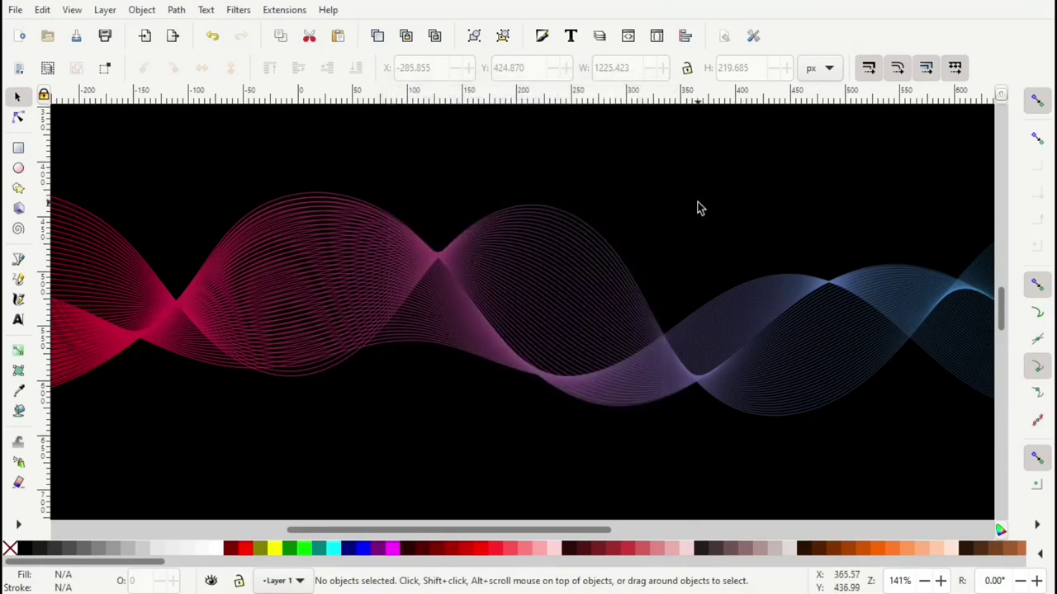